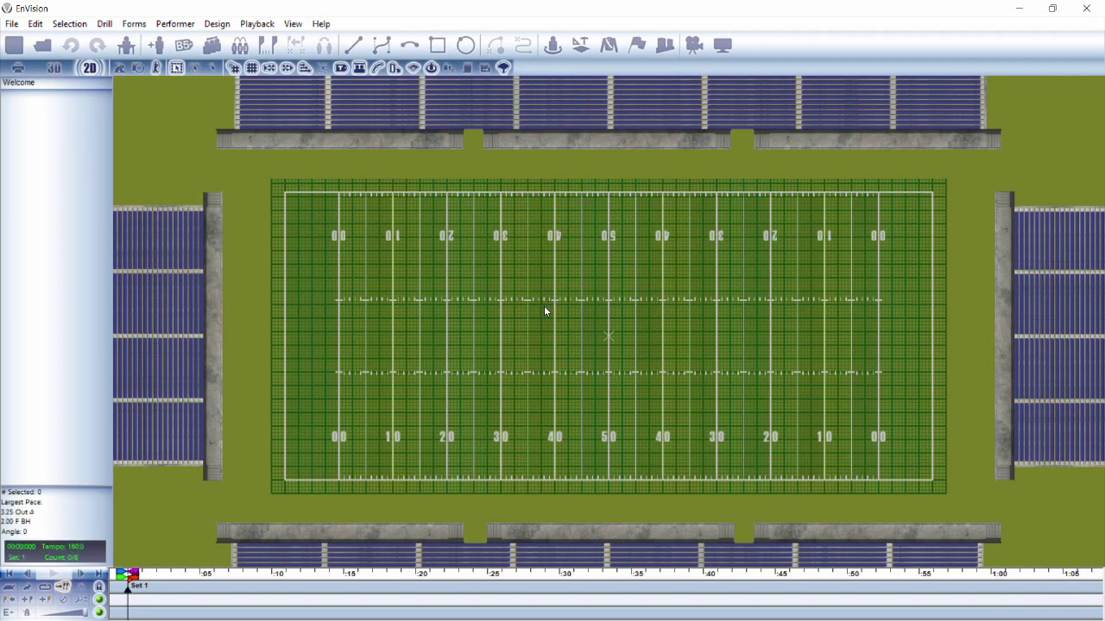
# Open the Uniform Editor from the Design menu to show the 3D performer preview
pyautogui.click(208, 26)
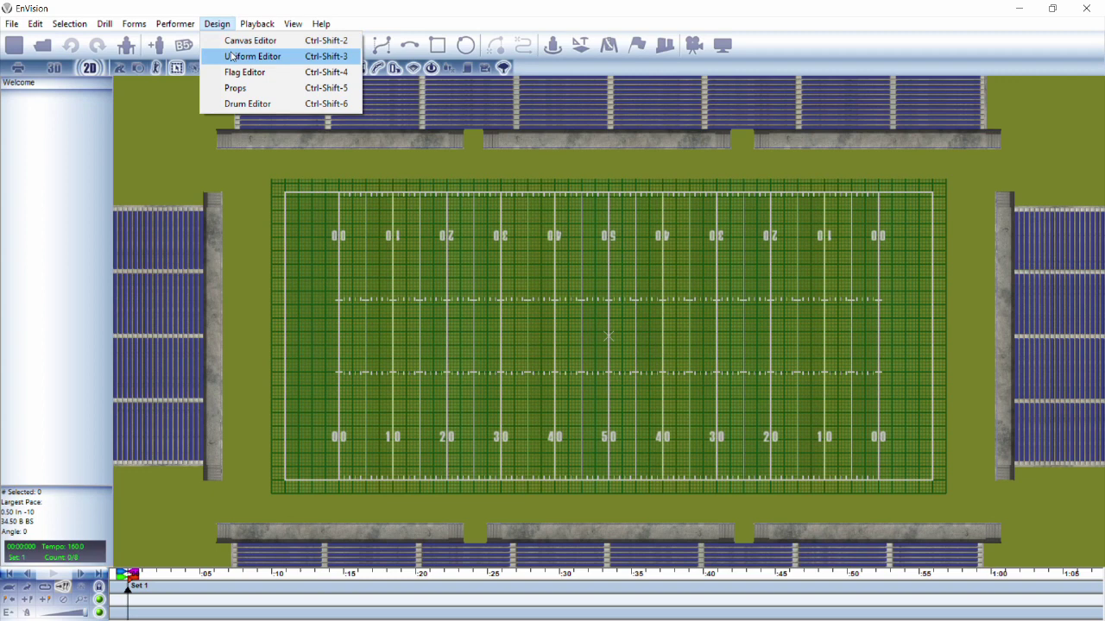
pyautogui.click(615, 240)
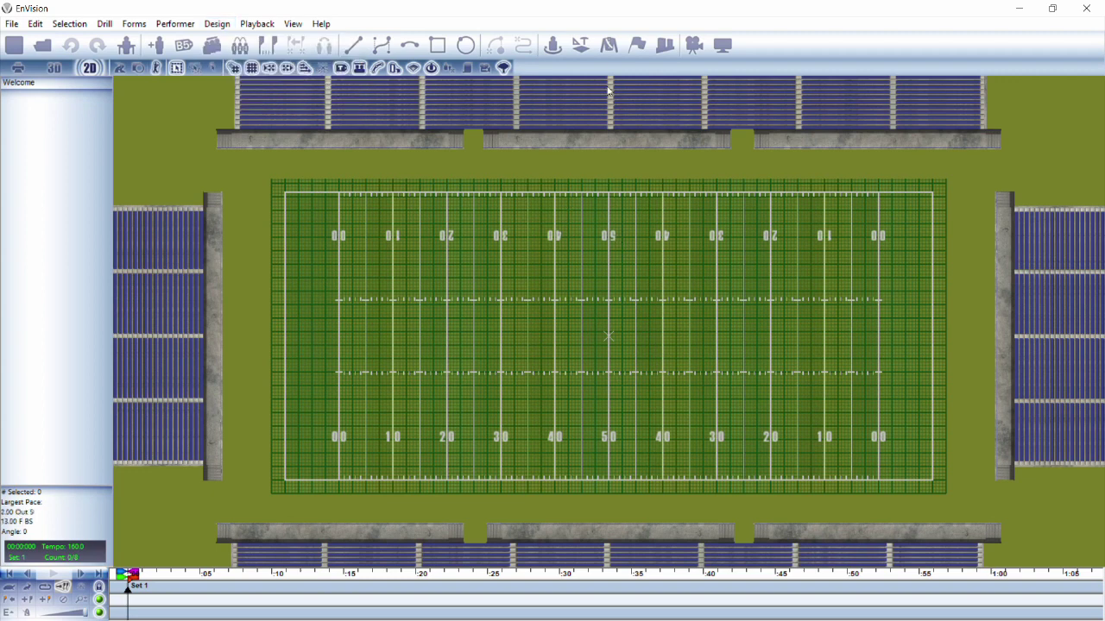
pyautogui.click(609, 46)
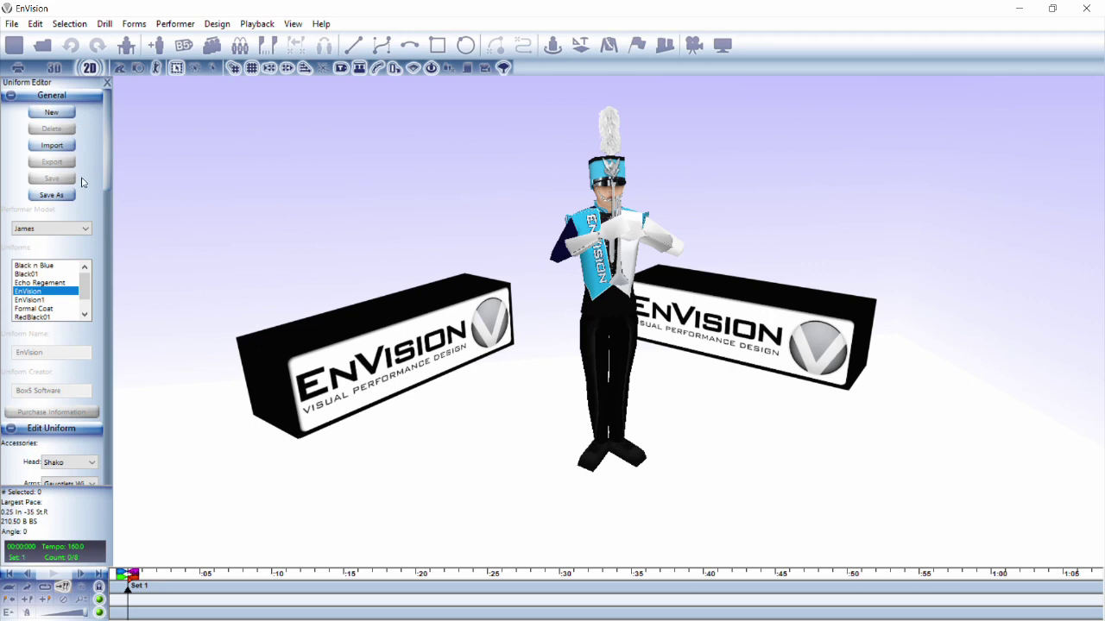
pyautogui.click(56, 228)
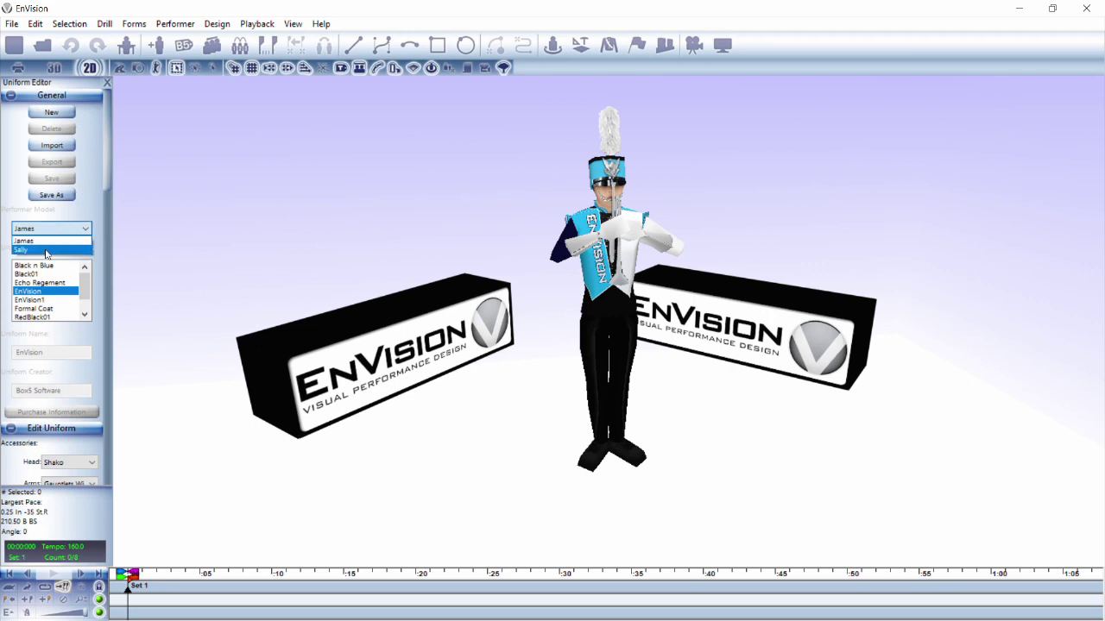
pyautogui.click(47, 251)
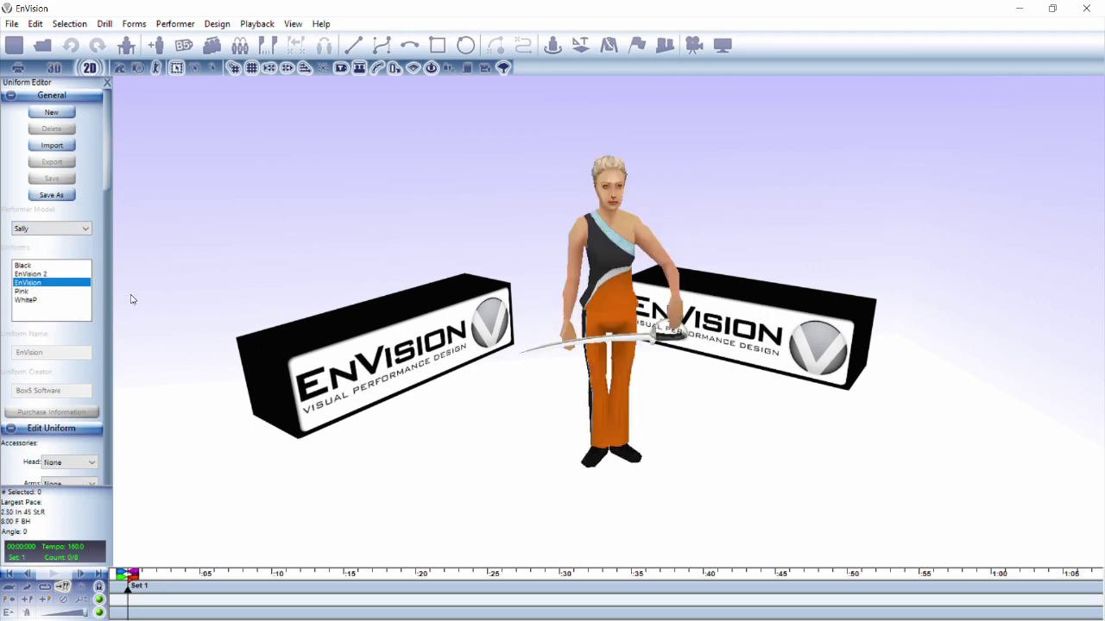
pyautogui.click(44, 274)
pyautogui.click(45, 292)
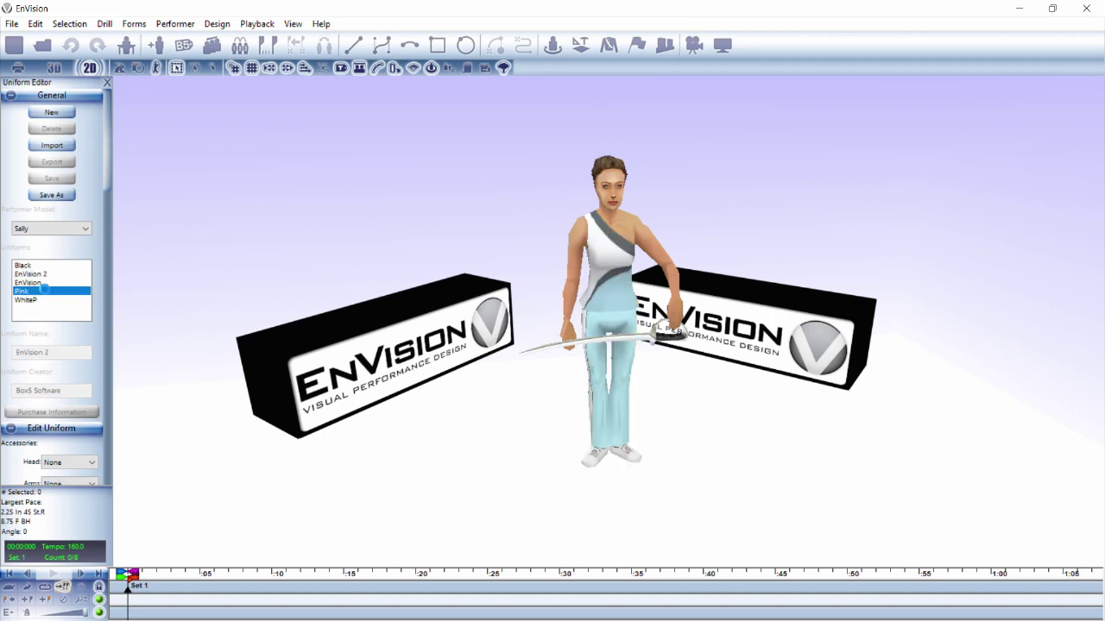
pyautogui.click(46, 230)
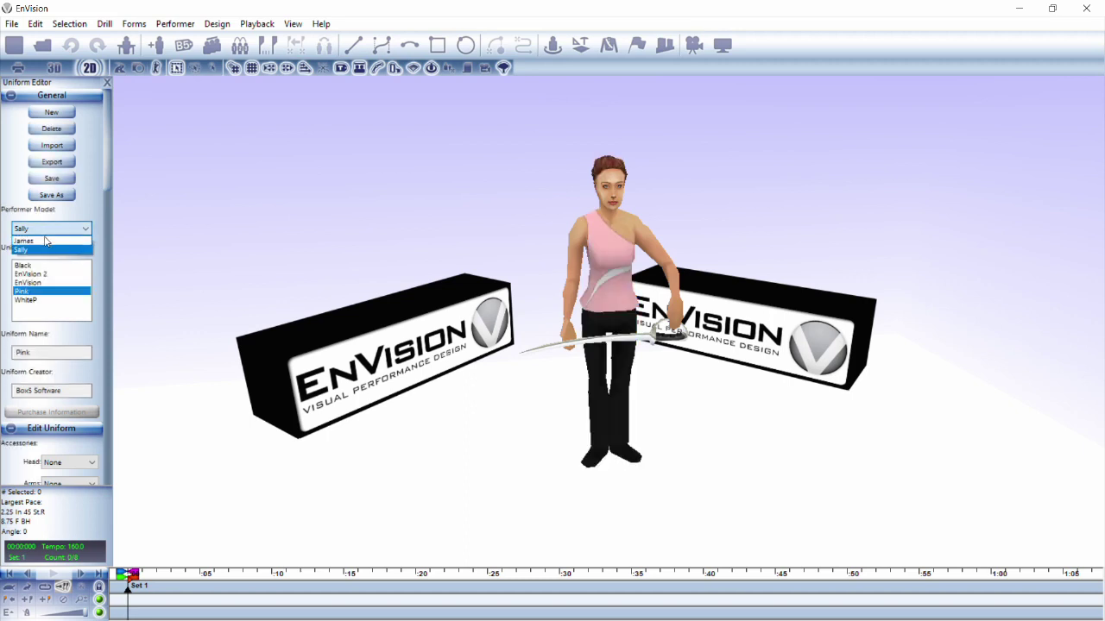
pyautogui.click(45, 242)
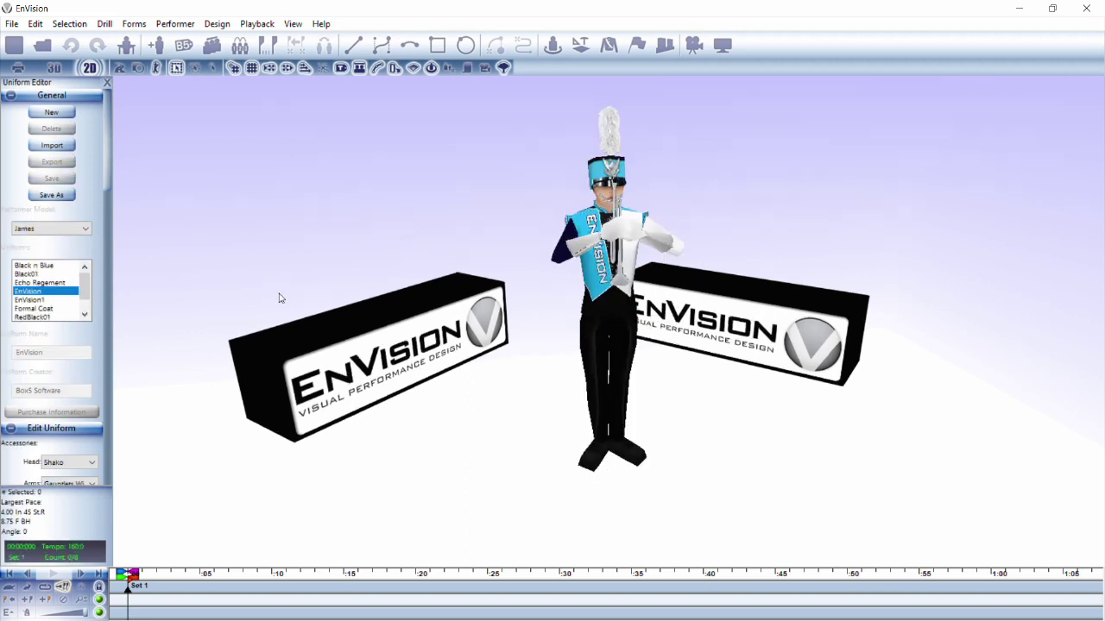
pyautogui.moveTo(279, 296)
pyautogui.mouseDown()
pyautogui.moveTo(474, 299)
pyautogui.moveTo(312, 246)
pyautogui.moveTo(234, 239)
pyautogui.moveTo(210, 271)
pyautogui.mouseUp()
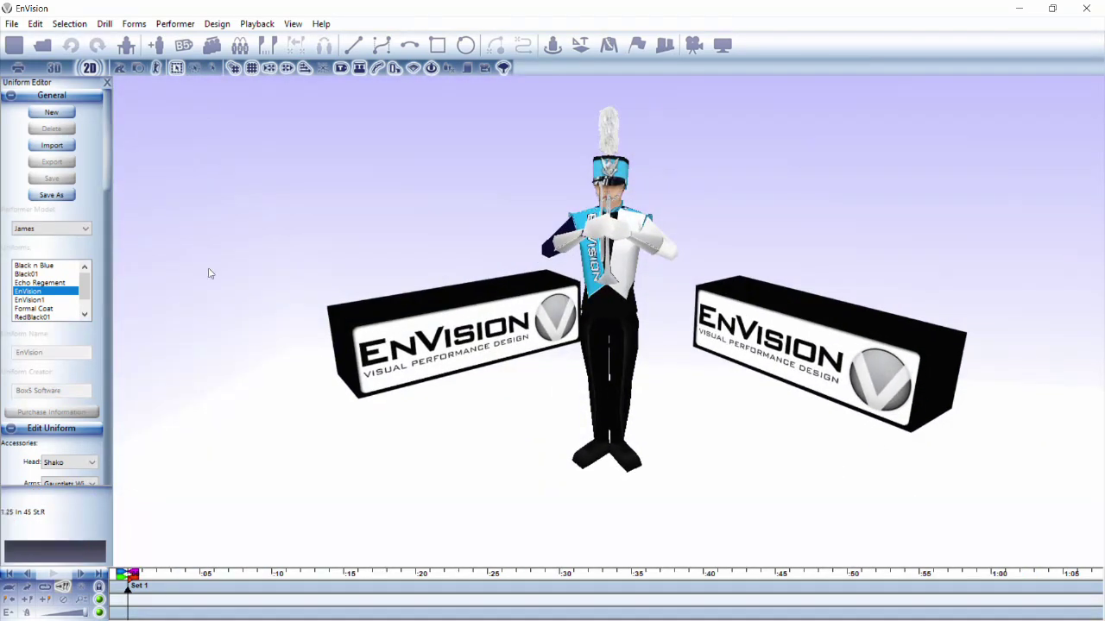
pyautogui.click(39, 266)
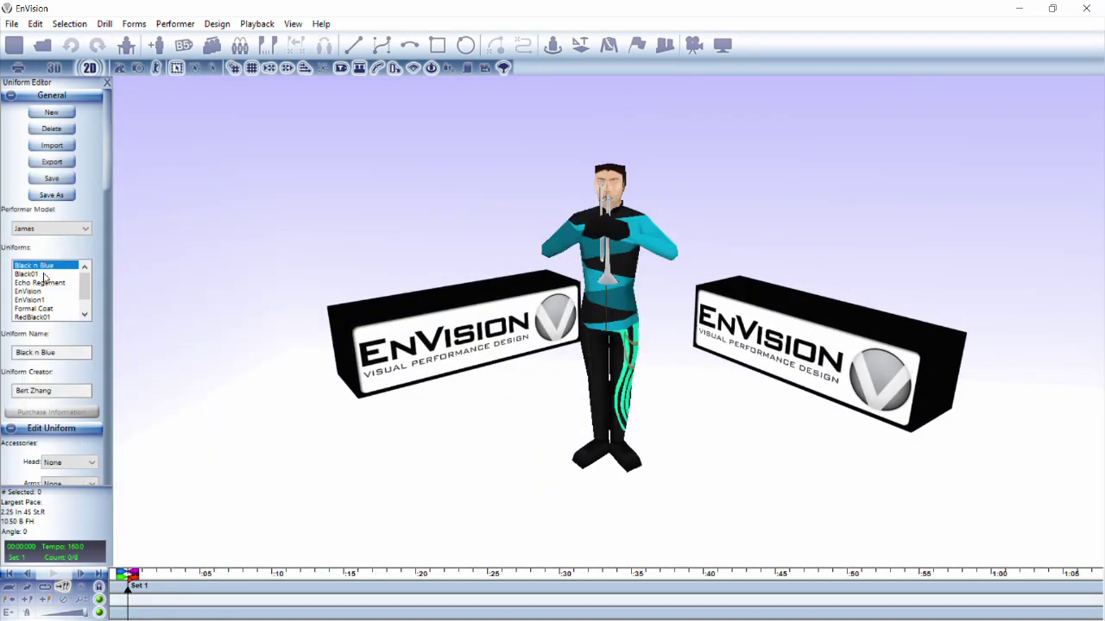
pyautogui.click(44, 274)
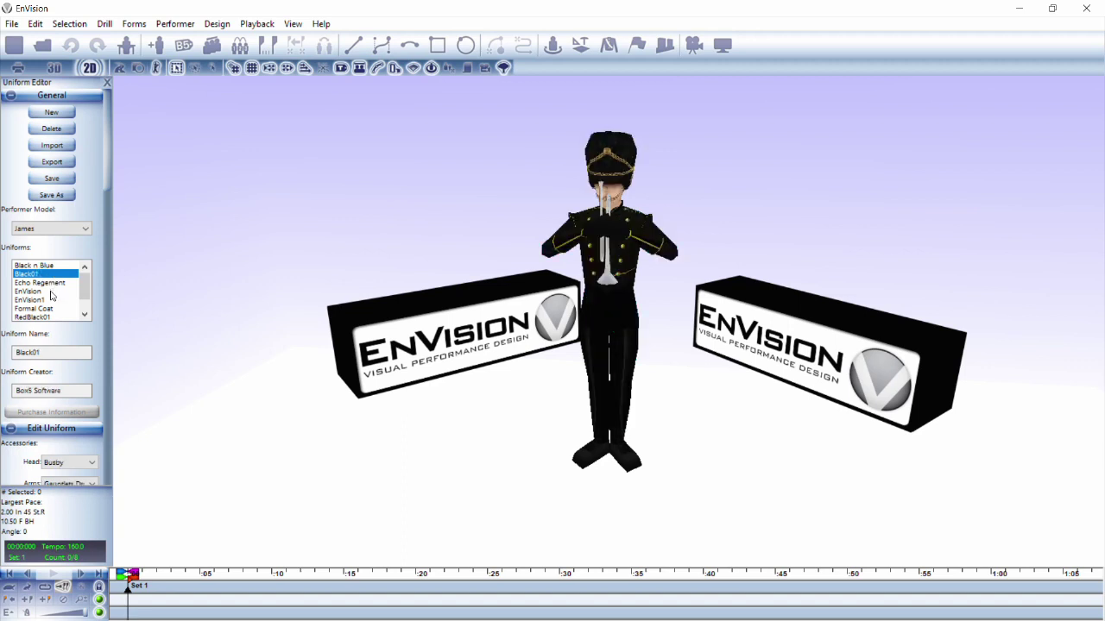
pyautogui.click(35, 292)
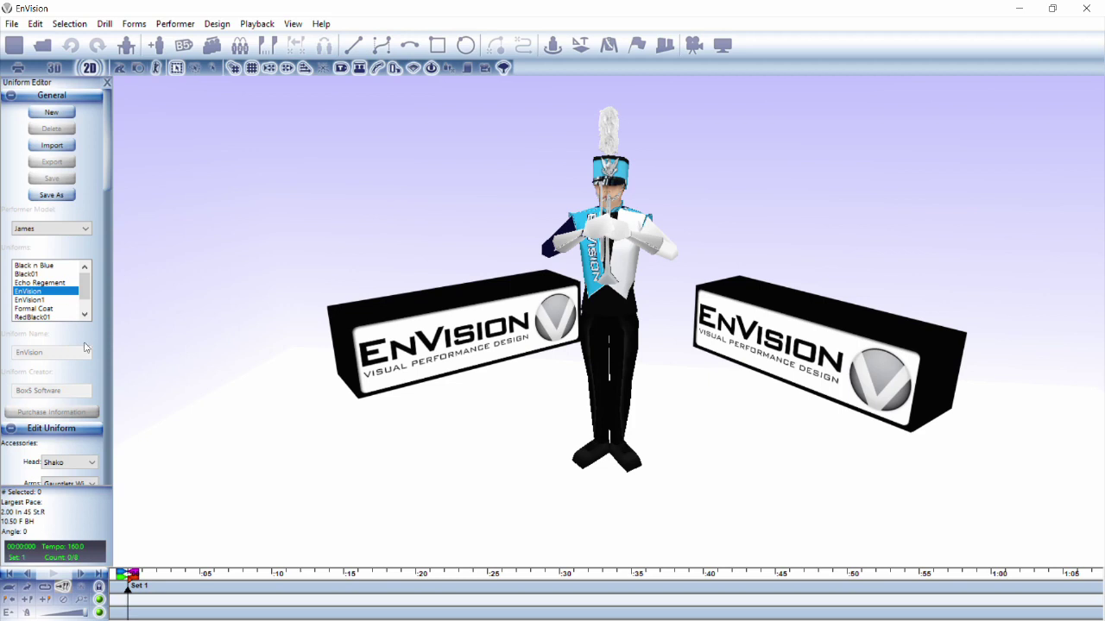
pyautogui.scroll(-3, 82, 344)
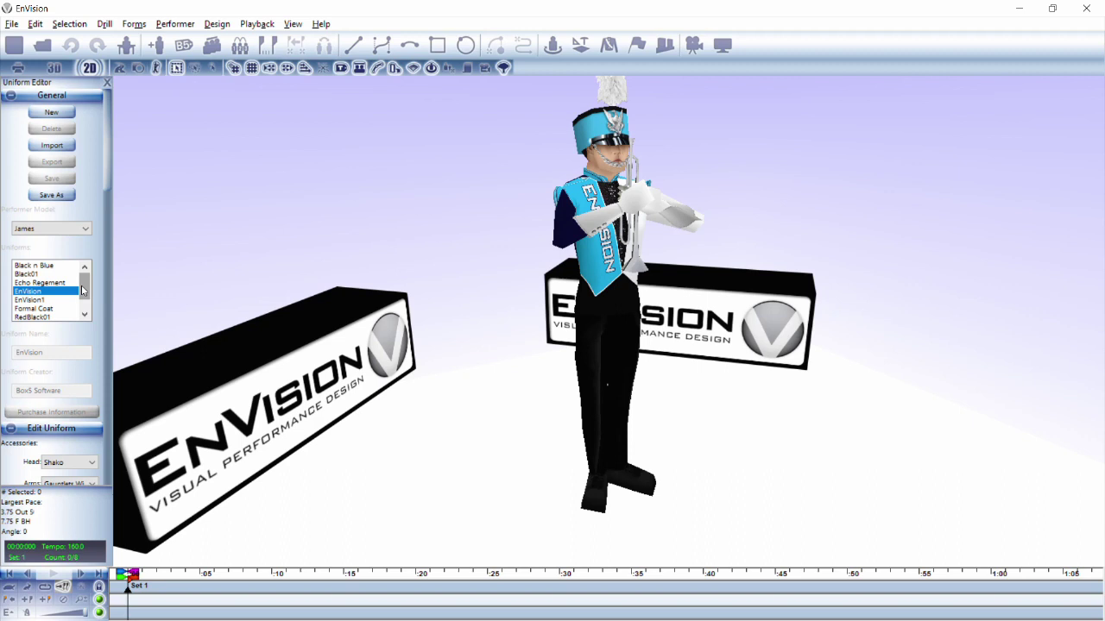
pyautogui.moveTo(82, 291); pyautogui.dragTo(82, 299)
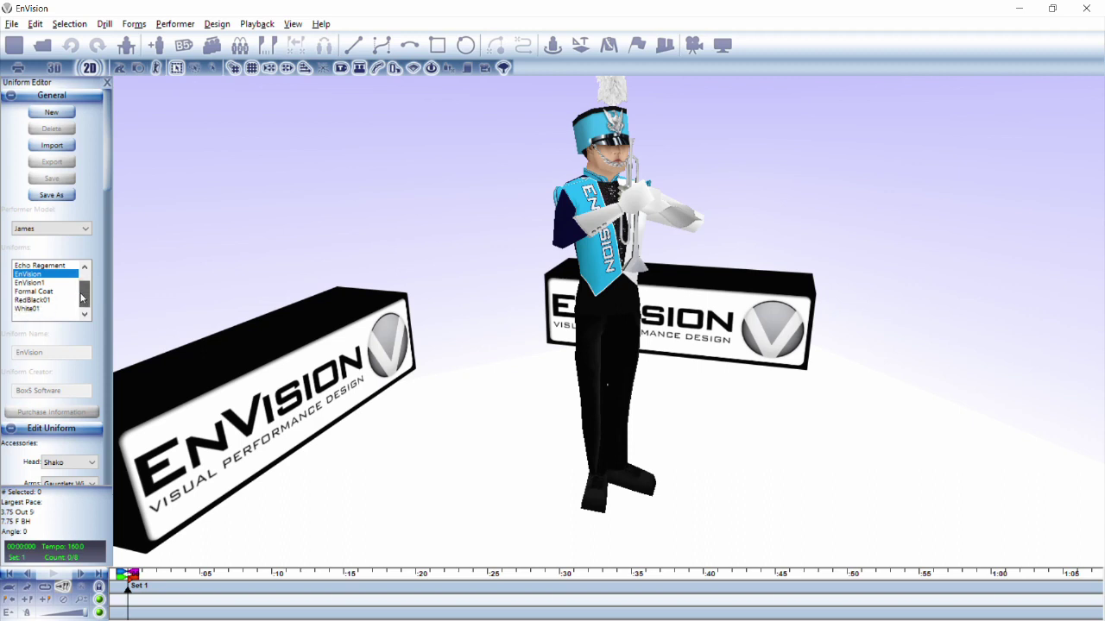
pyautogui.click(38, 309)
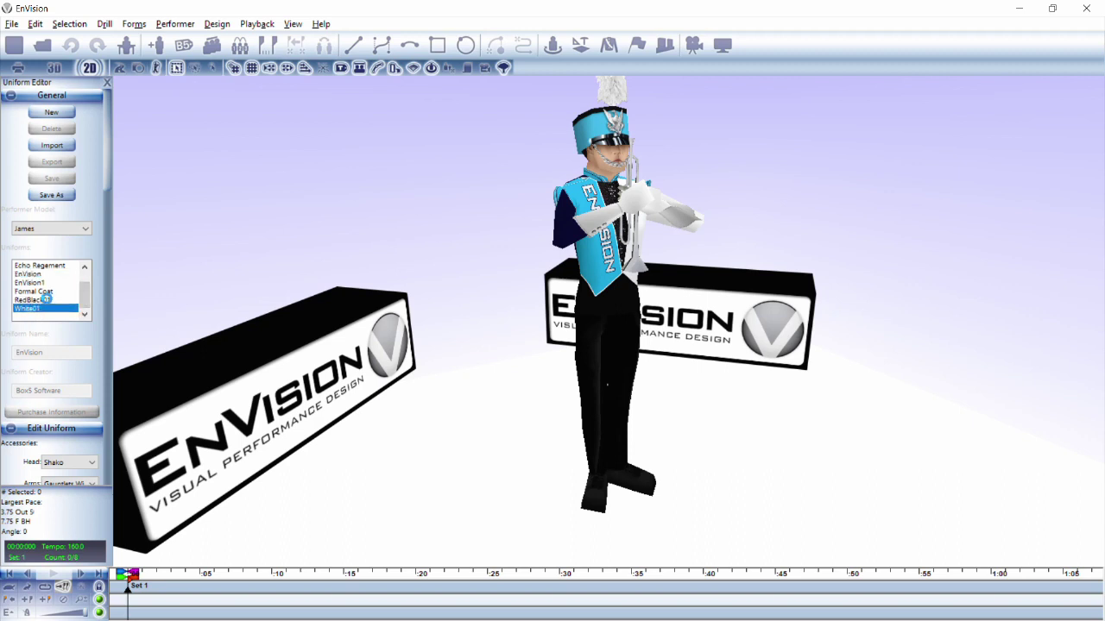
pyautogui.click(46, 299)
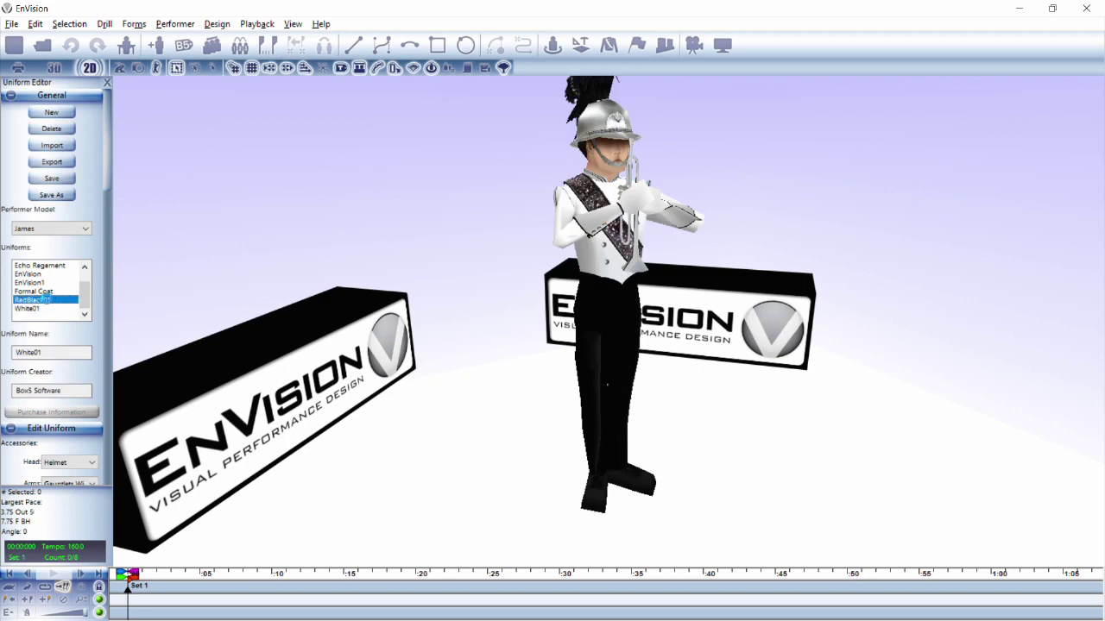
pyautogui.scroll(1, 46, 299)
pyautogui.click(47, 307)
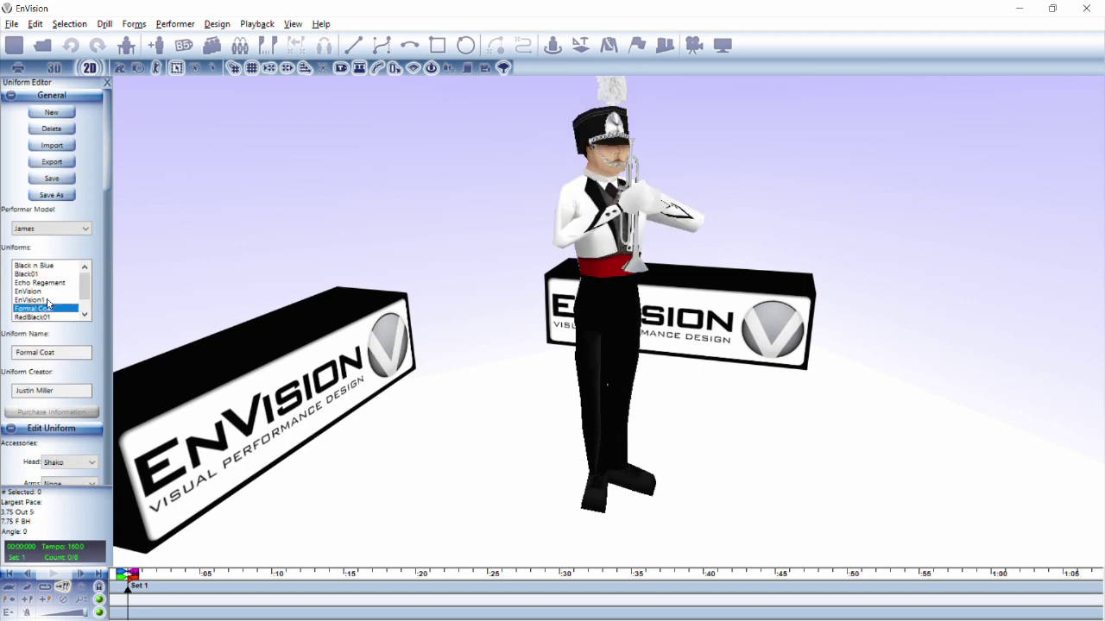
pyautogui.click(40, 300)
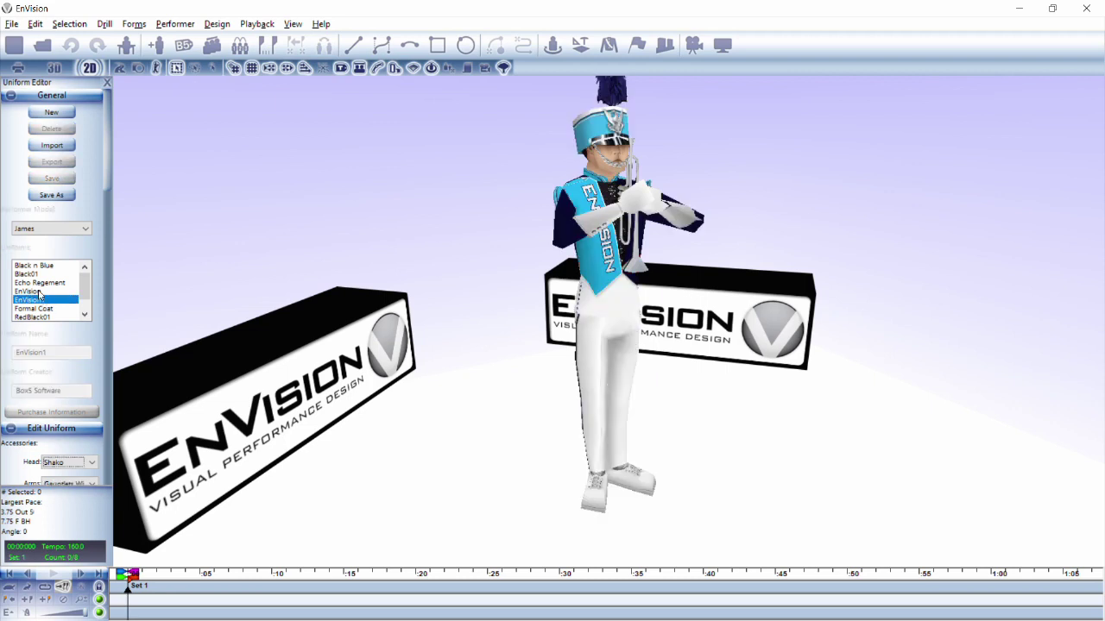
pyautogui.click(39, 292)
pyautogui.click(40, 283)
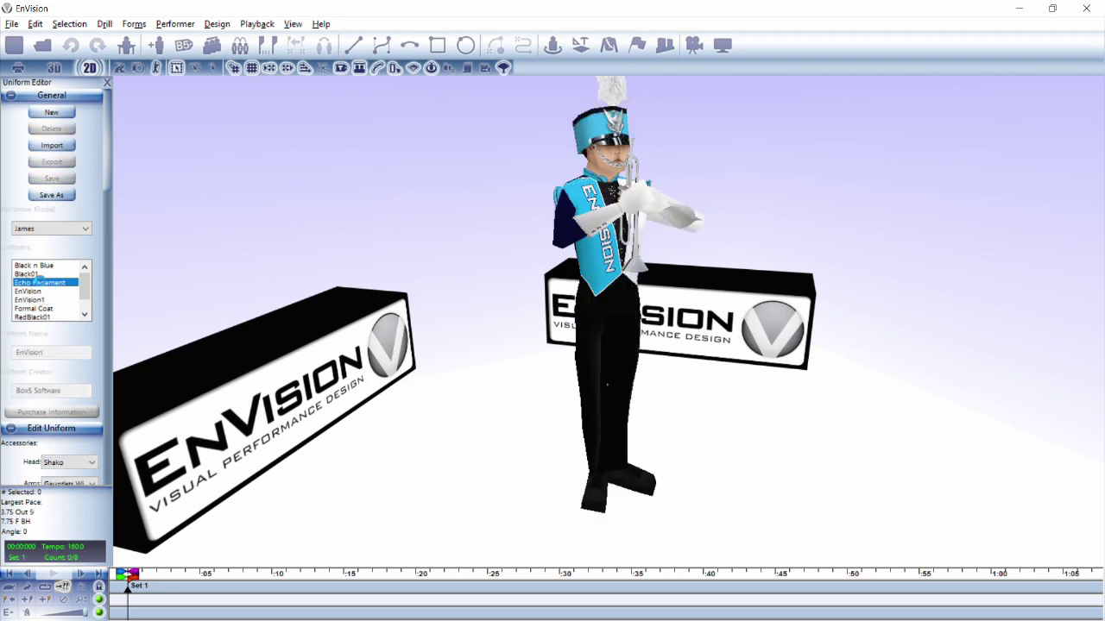
pyautogui.click(41, 273)
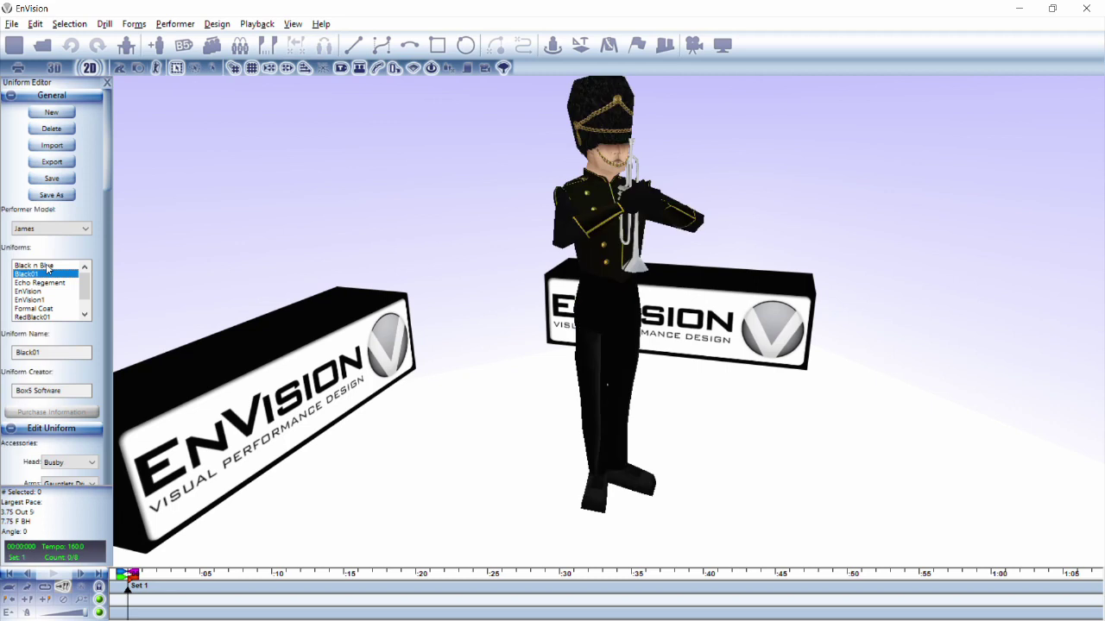
pyautogui.click(53, 293)
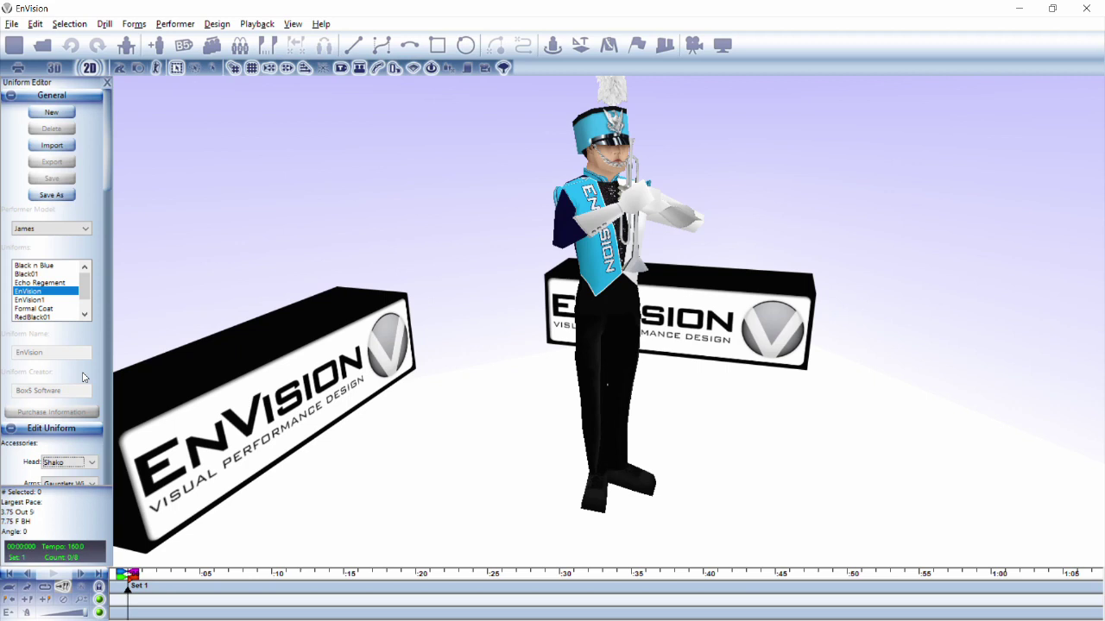
pyautogui.scroll(-2, 78, 373)
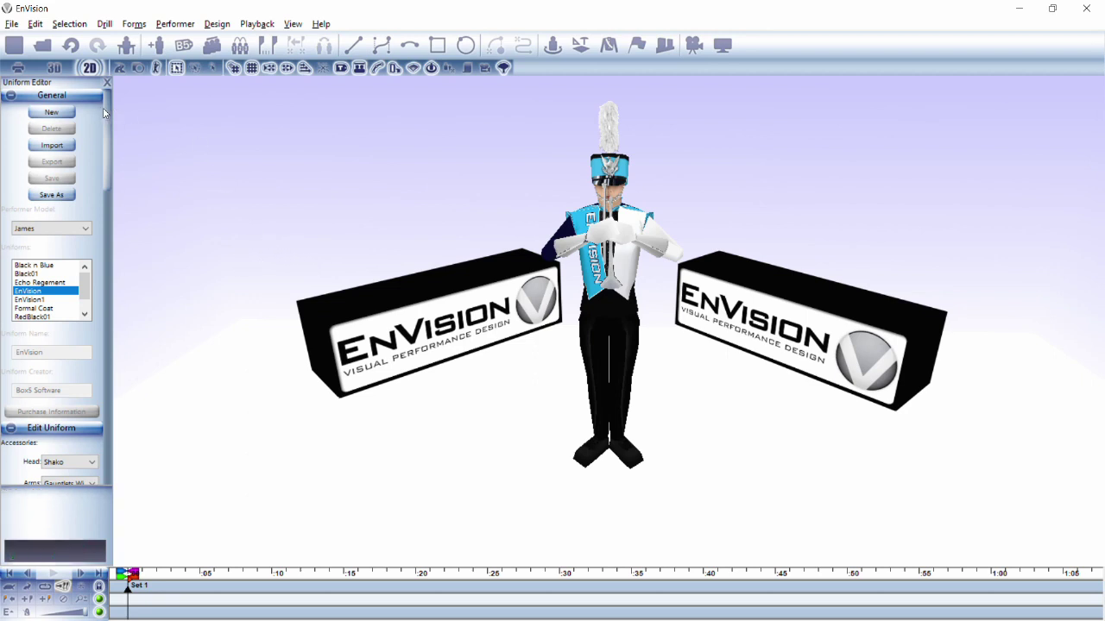
# Create a new uniform named 'Test', fill in the creator's name, and accept it
pyautogui.click(73, 113)
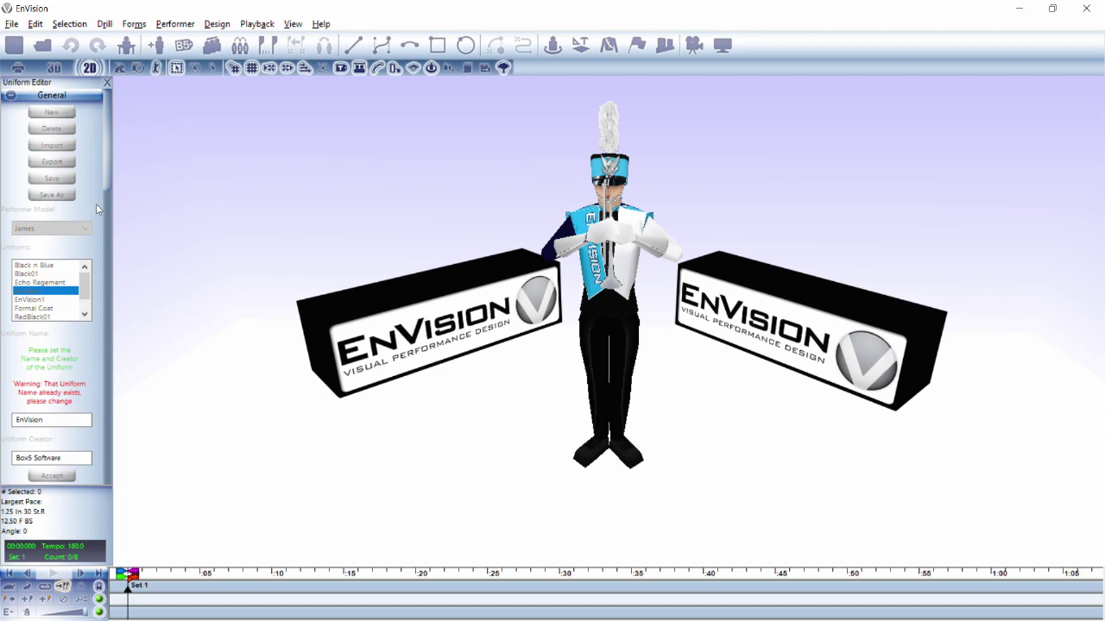
pyautogui.scroll(-3, 95, 207)
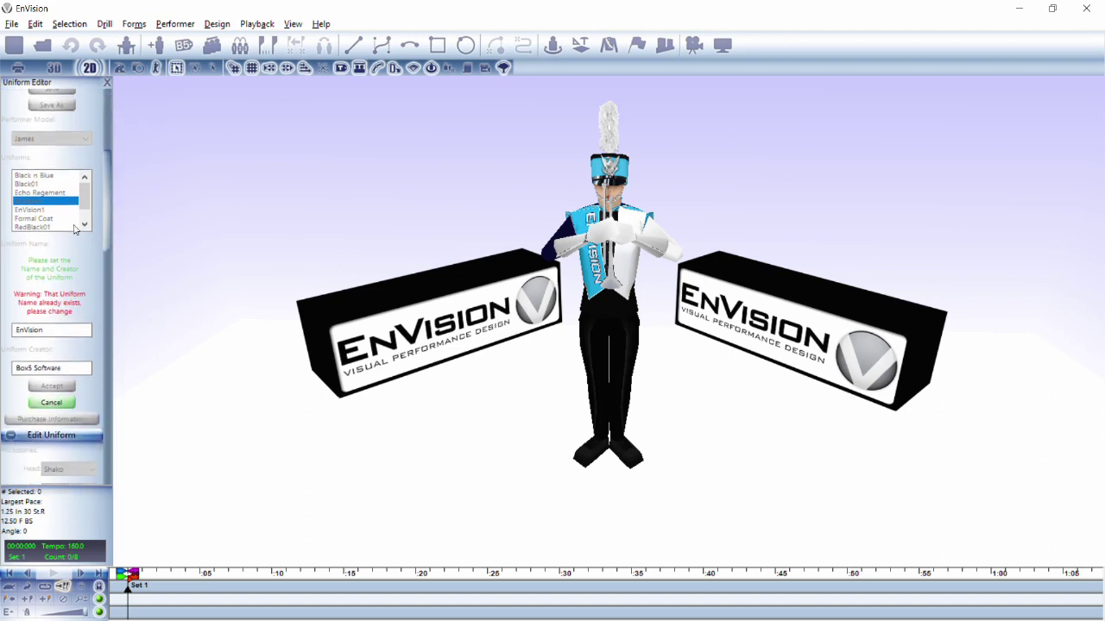
pyautogui.scroll(-2, 83, 295)
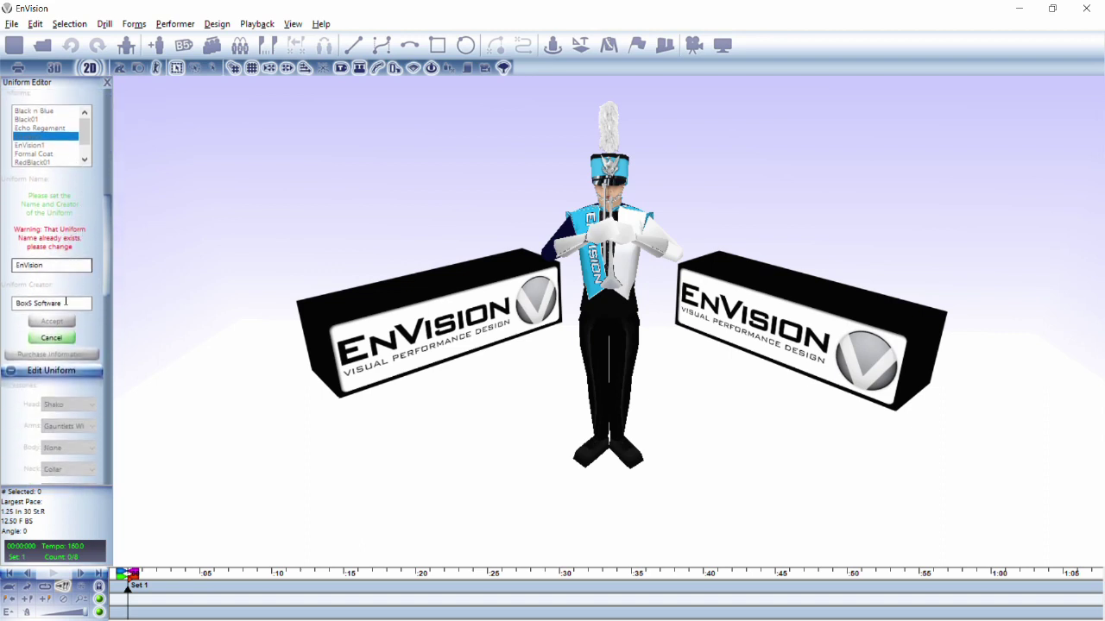
pyautogui.doubleClick(28, 265)
pyautogui.write('Test')
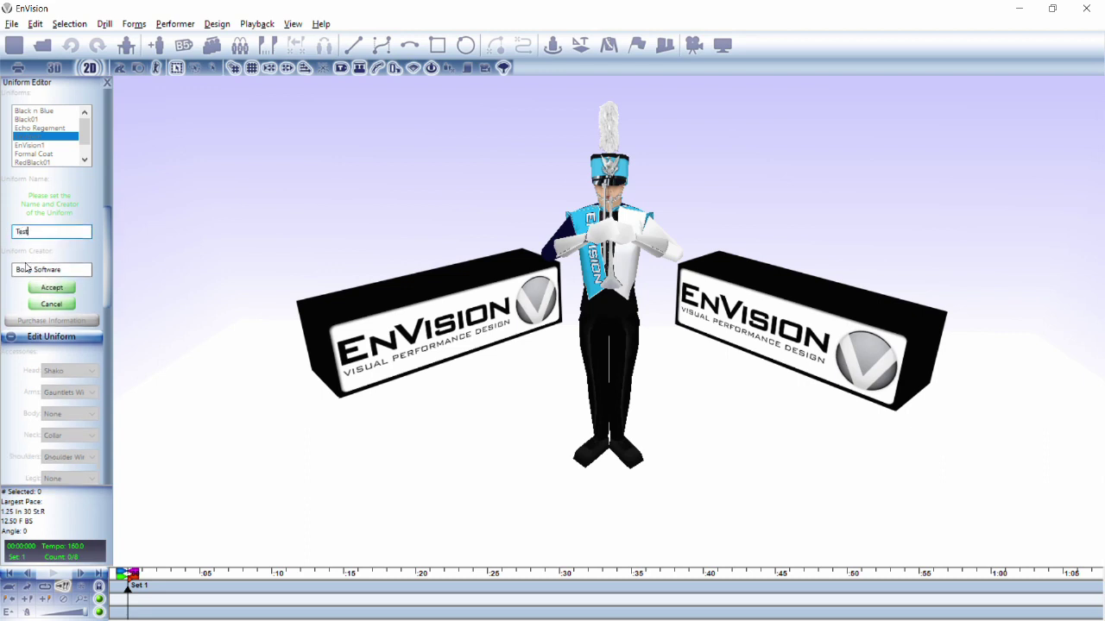
pyautogui.press('Tab')
pyautogui.write('W')
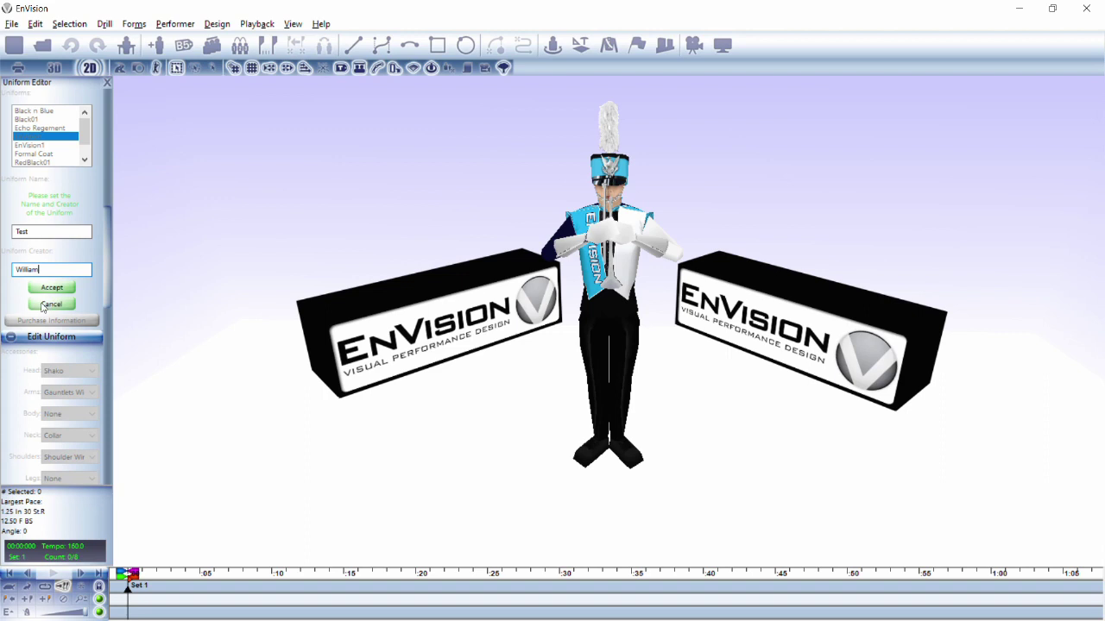
pyautogui.click(58, 287)
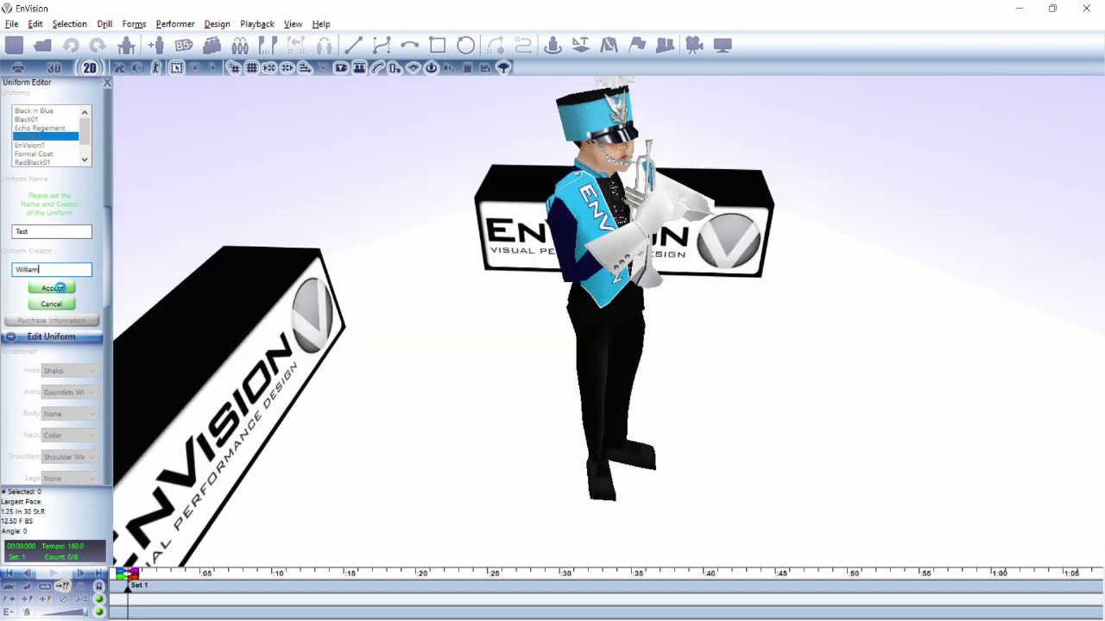
pyautogui.click(58, 288)
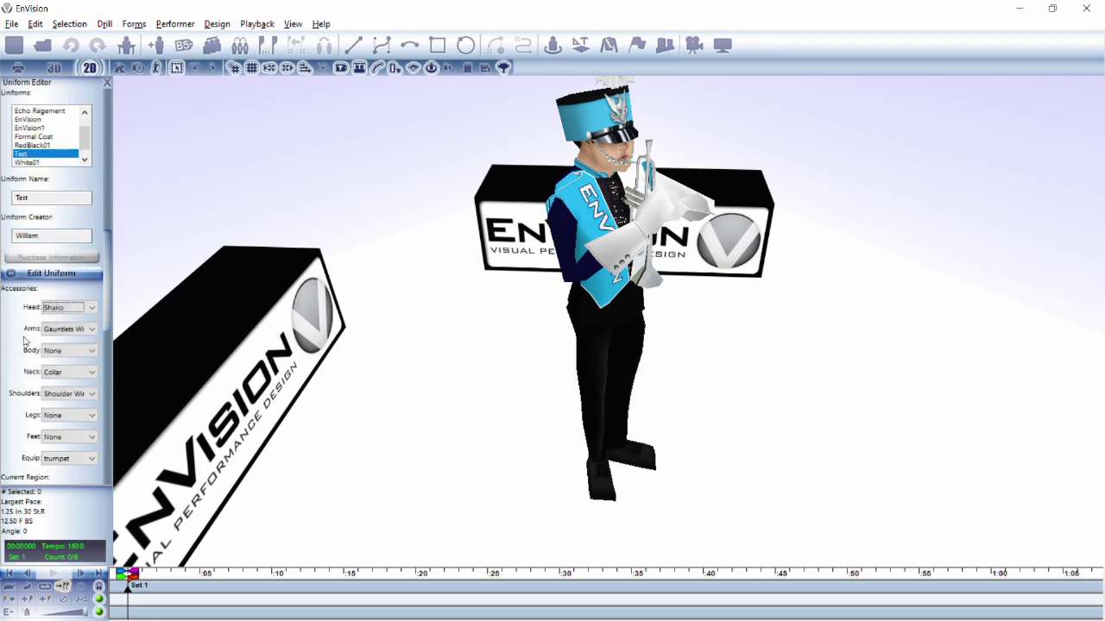
# Put a silver helmet on the performer after trying a busby hat
pyautogui.scroll(-2, 28, 259)
pyautogui.scroll(-2, 28, 258)
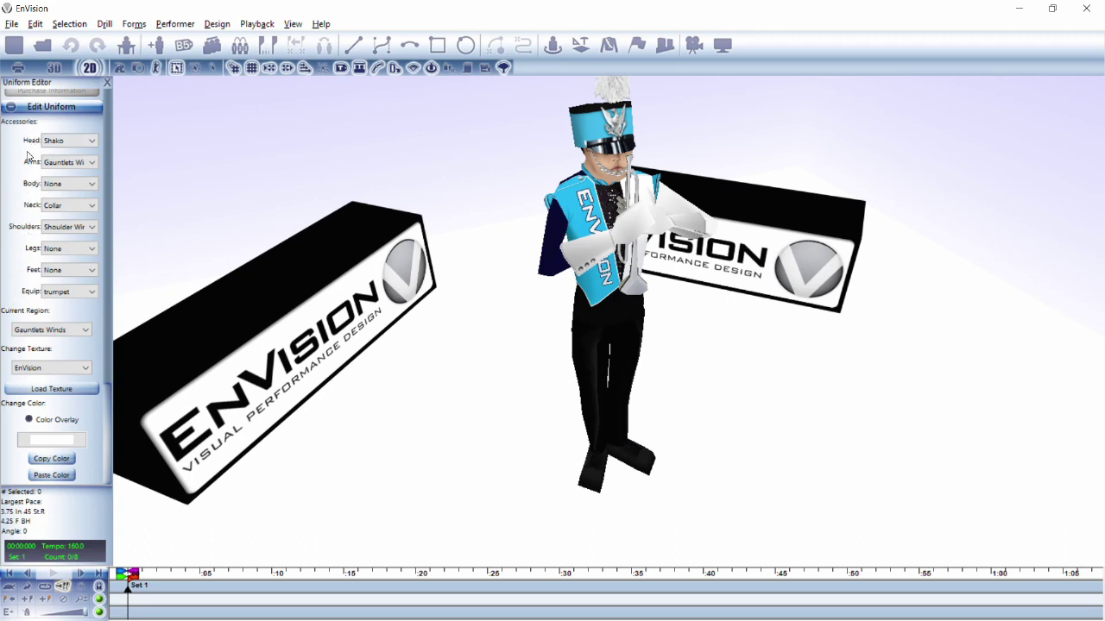
pyautogui.click(68, 142)
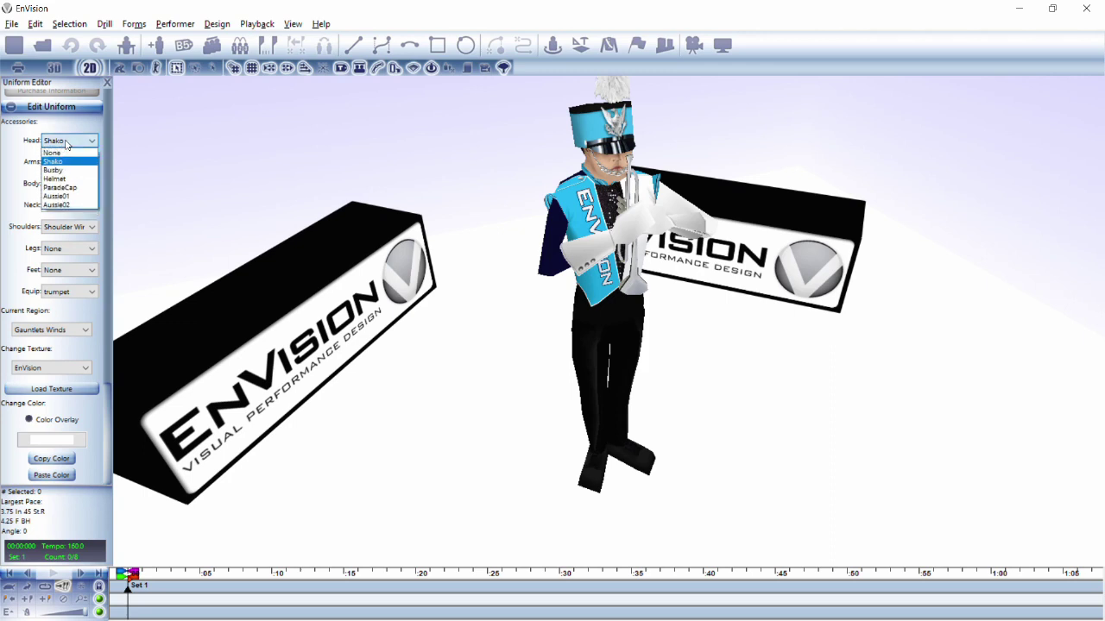
pyautogui.click(81, 177)
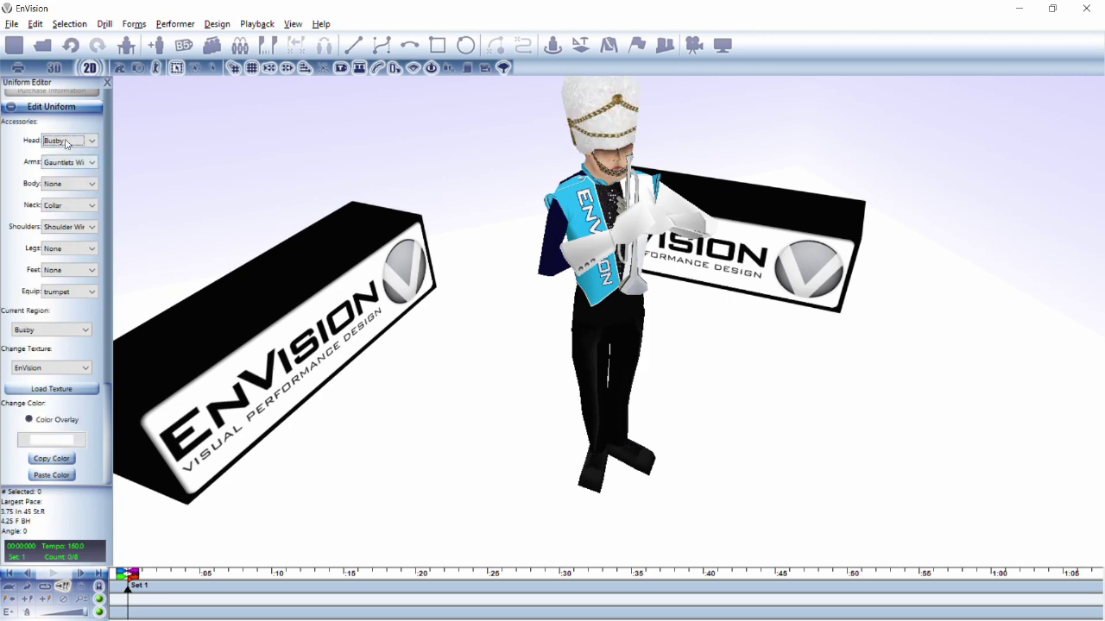
pyautogui.click(68, 143)
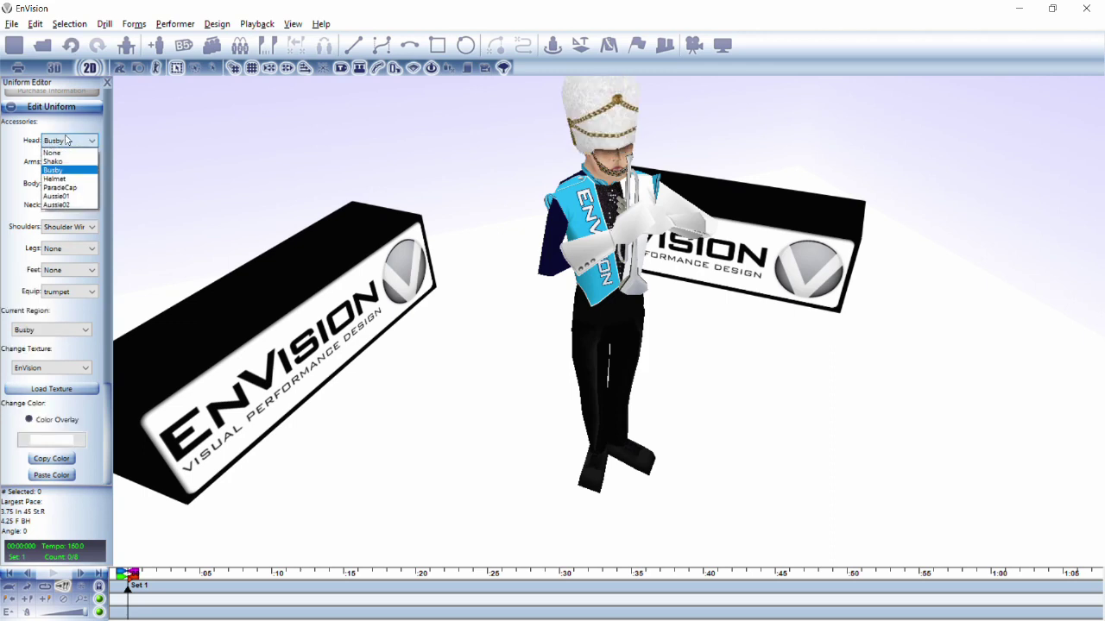
pyautogui.click(73, 178)
pyautogui.moveTo(345, 211)
pyautogui.mouseDown()
pyautogui.moveTo(402, 224)
pyautogui.moveTo(363, 217)
pyautogui.mouseUp()
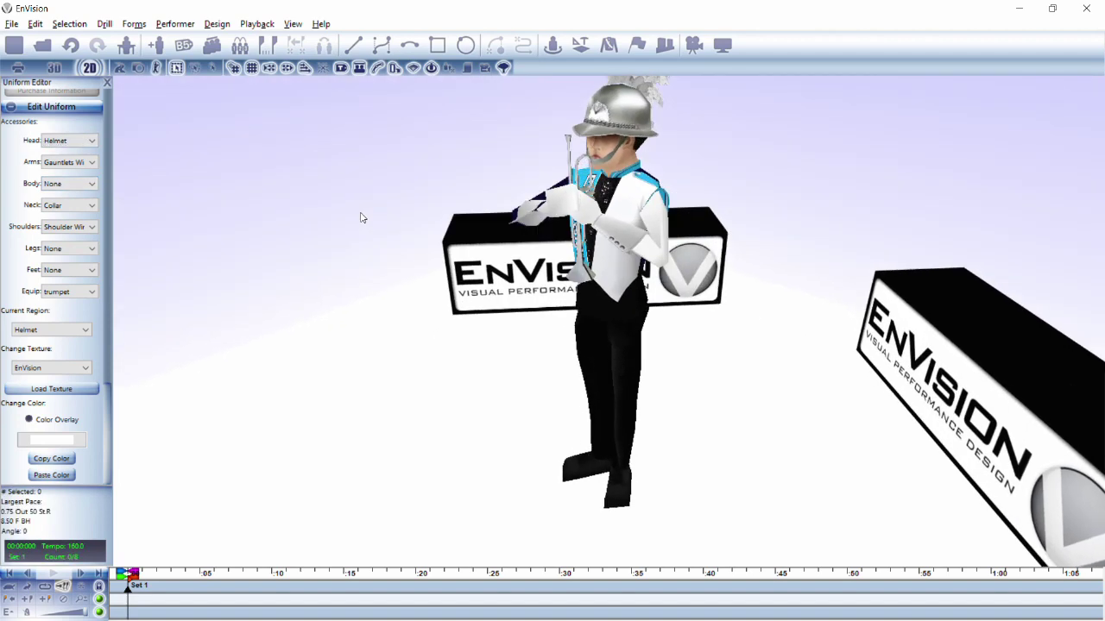
# Give the arms drum gauntlets and add a right-side sash to the body
pyautogui.click(69, 166)
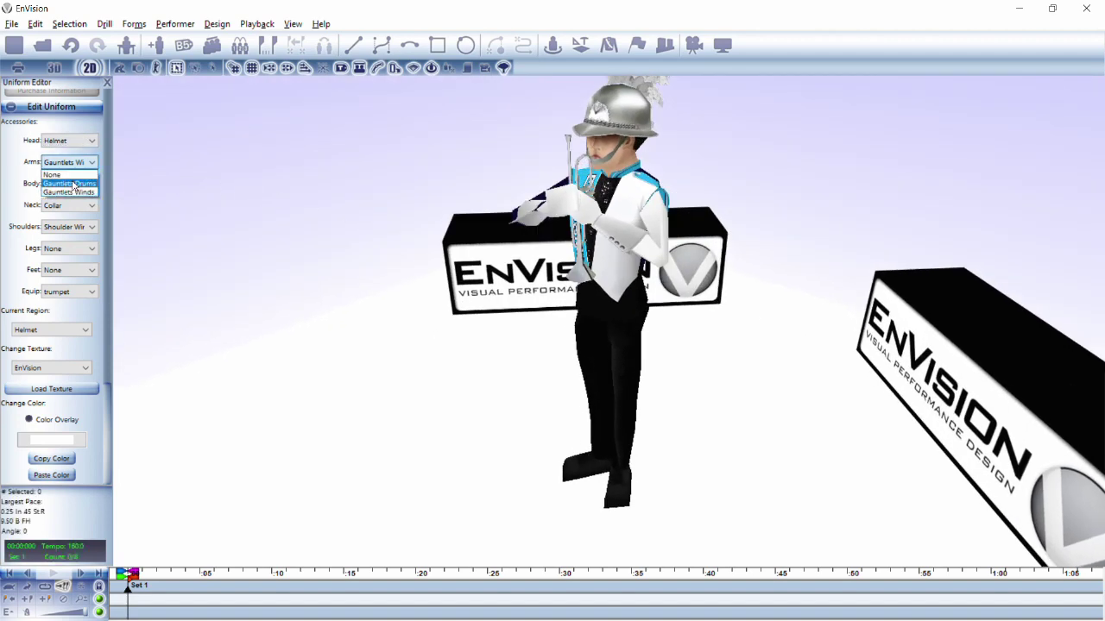
pyautogui.click(73, 185)
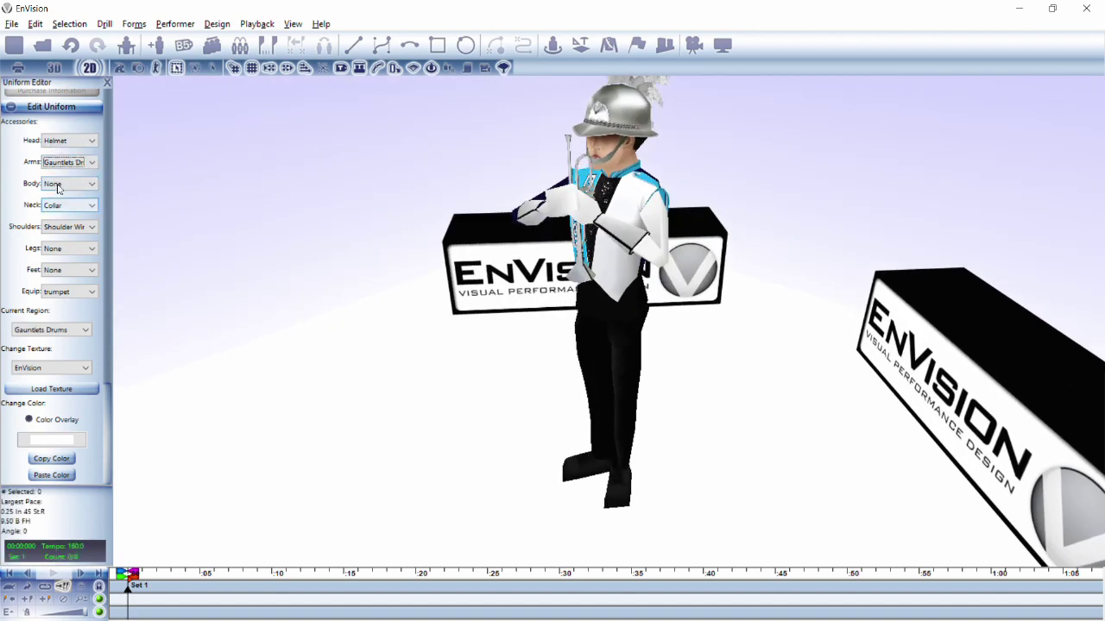
pyautogui.click(62, 185)
pyautogui.click(64, 205)
pyautogui.moveTo(311, 216); pyautogui.dragTo(371, 216)
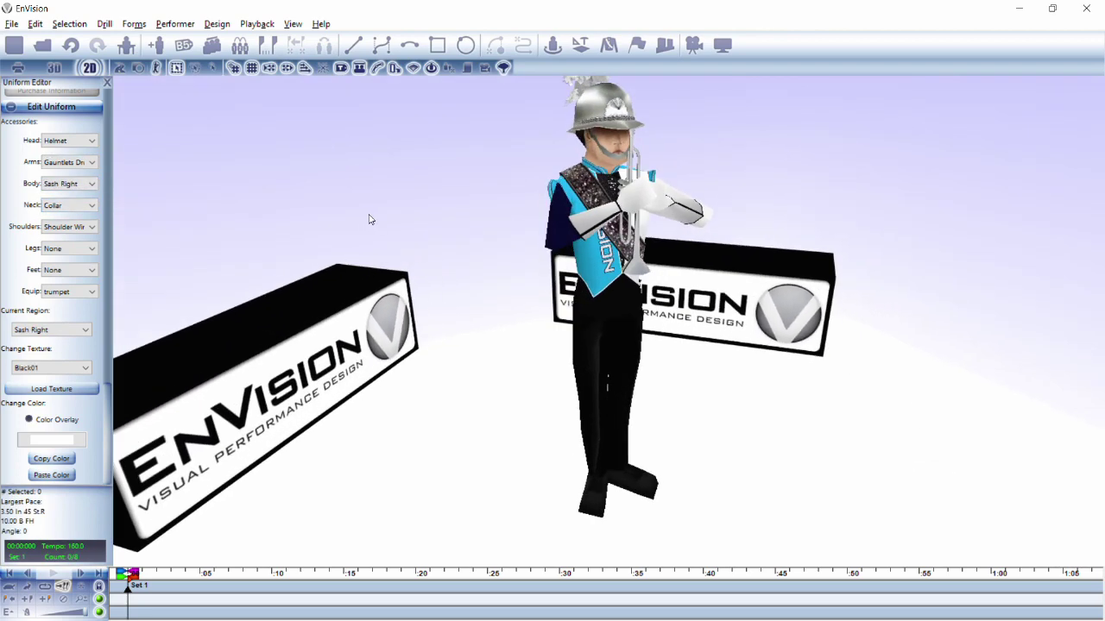
# Toggle the collar and shoulder wings off and back on, keeping both
pyautogui.click(69, 205)
pyautogui.click(67, 218)
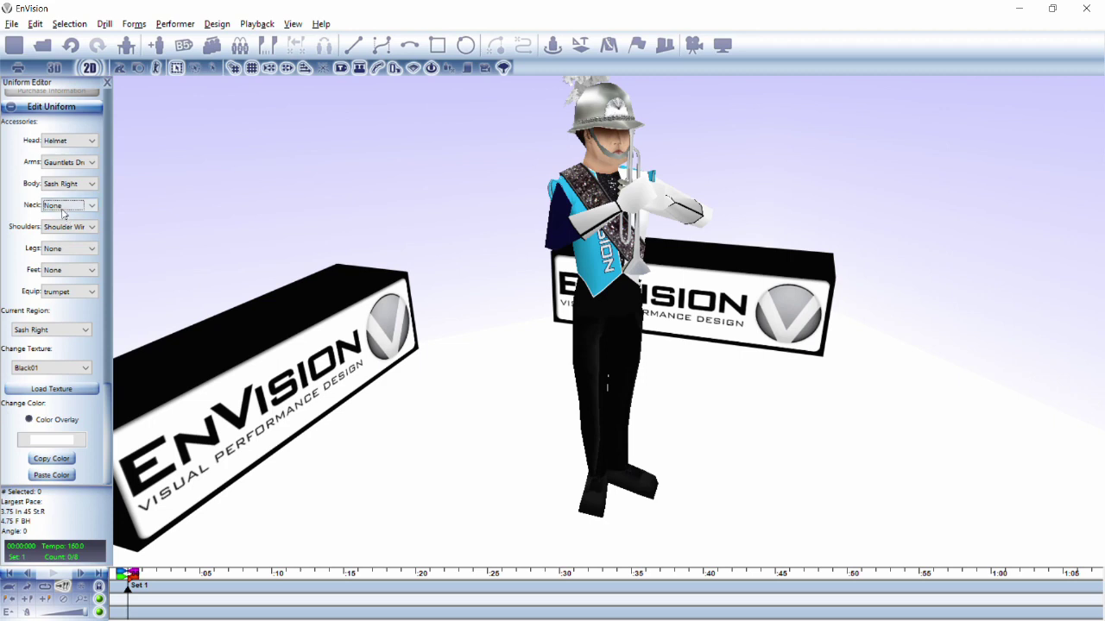
pyautogui.click(62, 209)
pyautogui.click(65, 227)
pyautogui.click(68, 227)
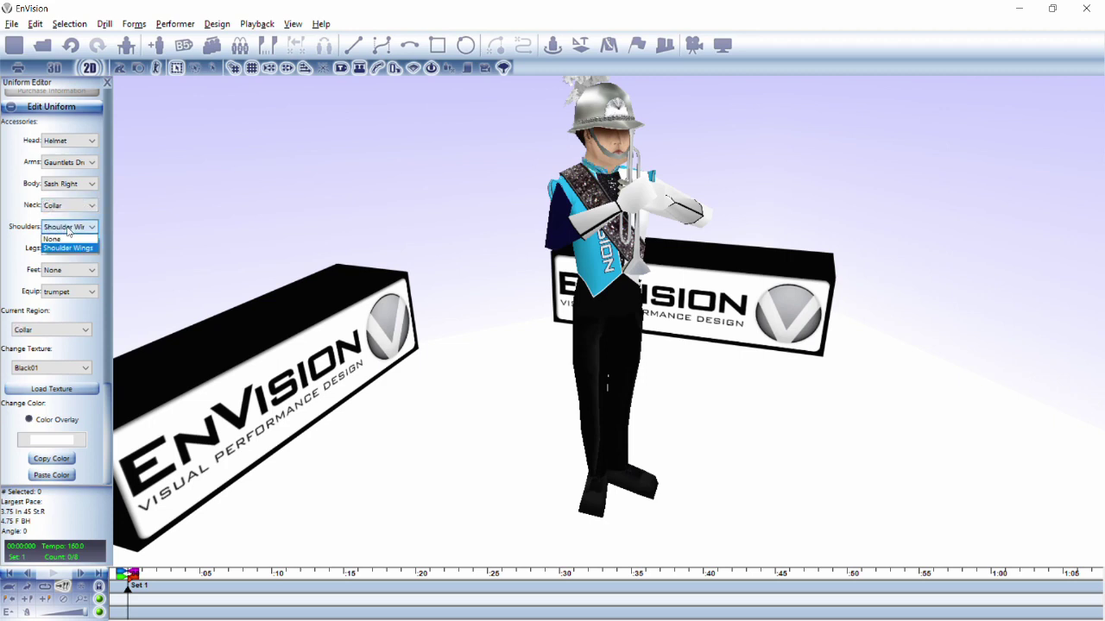
pyautogui.click(54, 240)
pyautogui.click(68, 227)
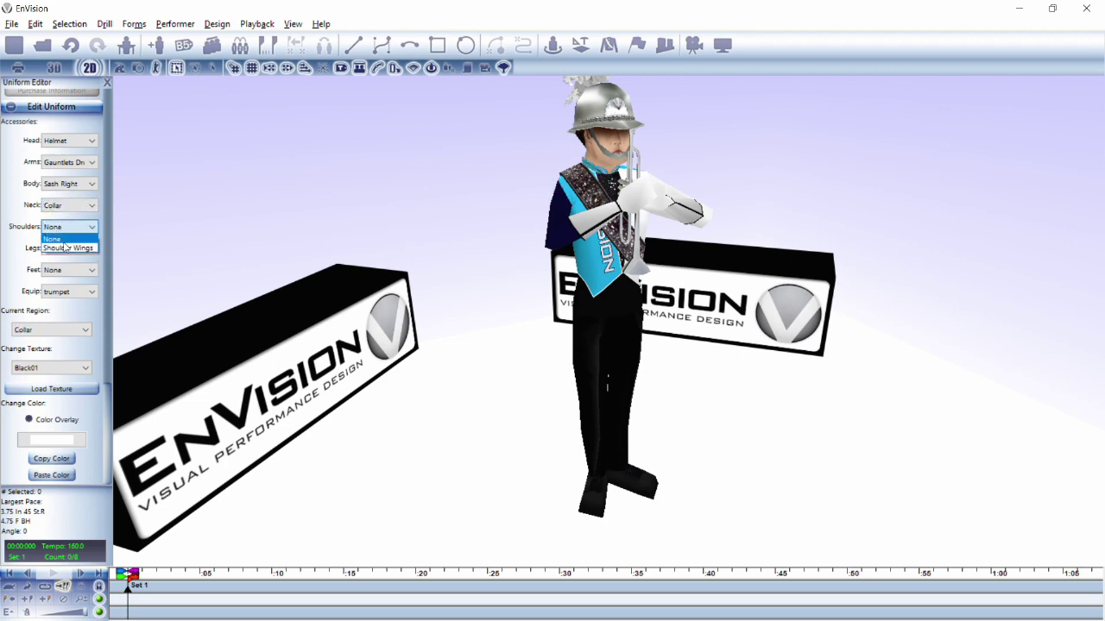
pyautogui.click(65, 248)
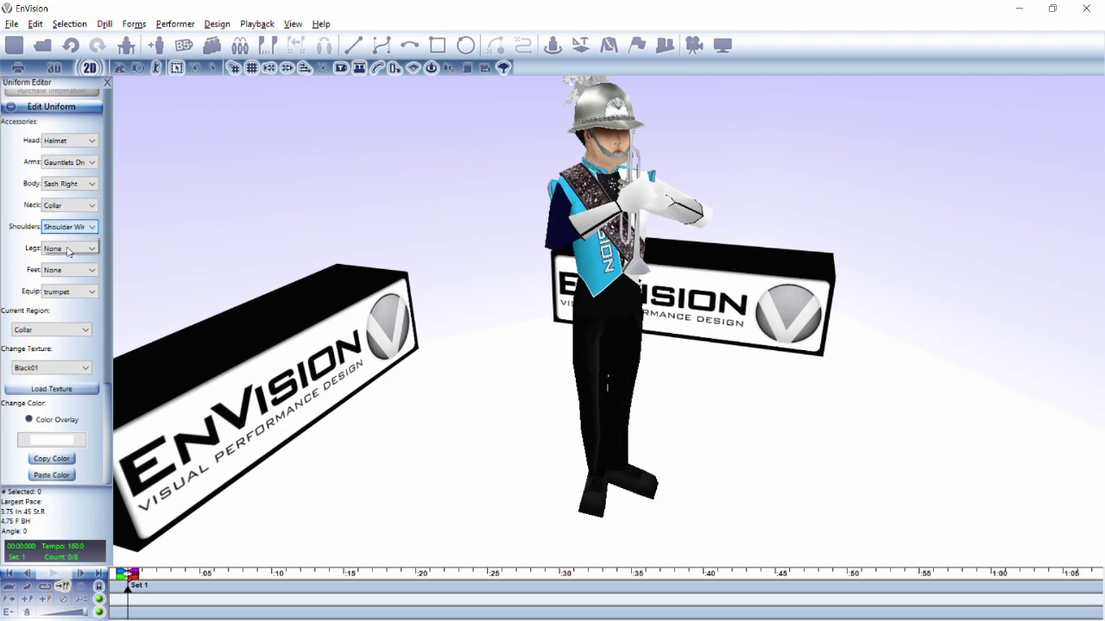
# Equip the performer with tenor drums after trying a mellophone and a piccolo
pyautogui.click(58, 295)
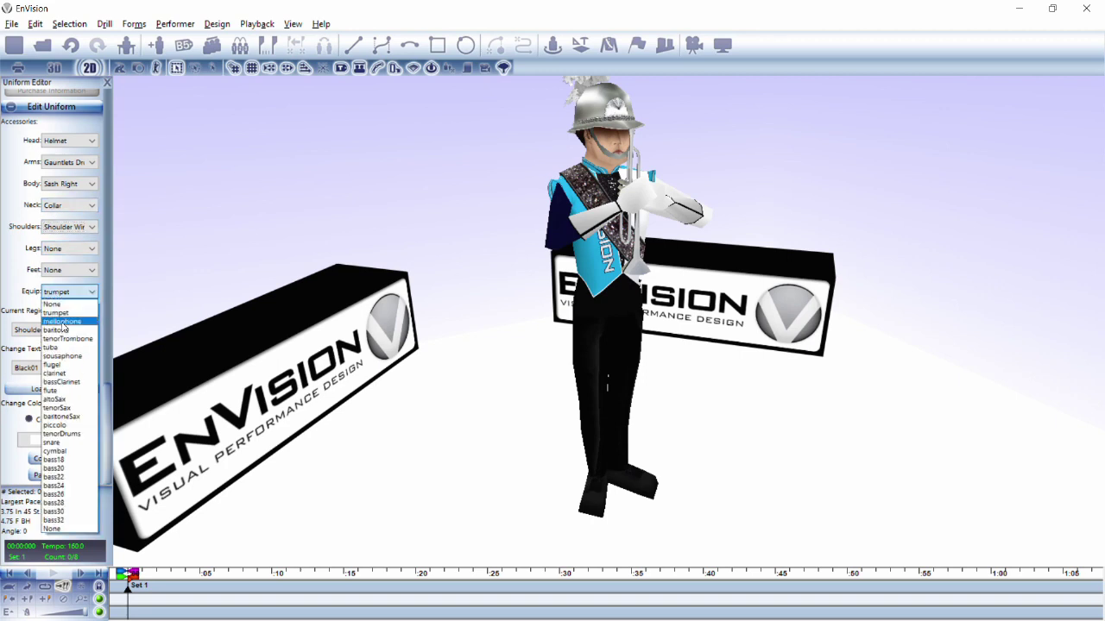
pyautogui.click(63, 322)
pyautogui.click(87, 293)
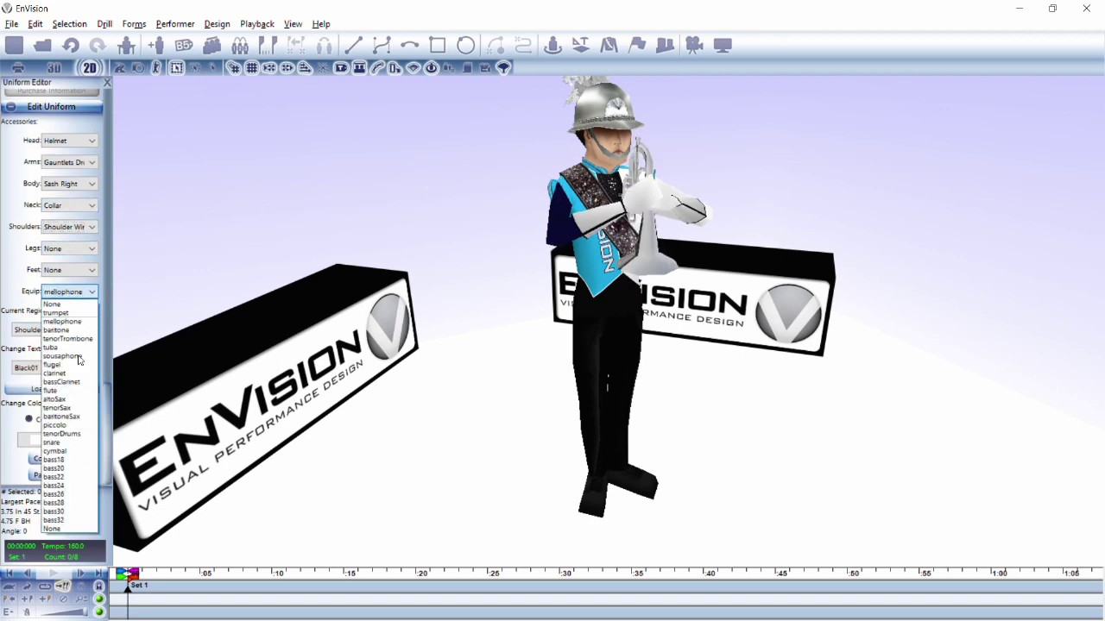
pyautogui.click(65, 424)
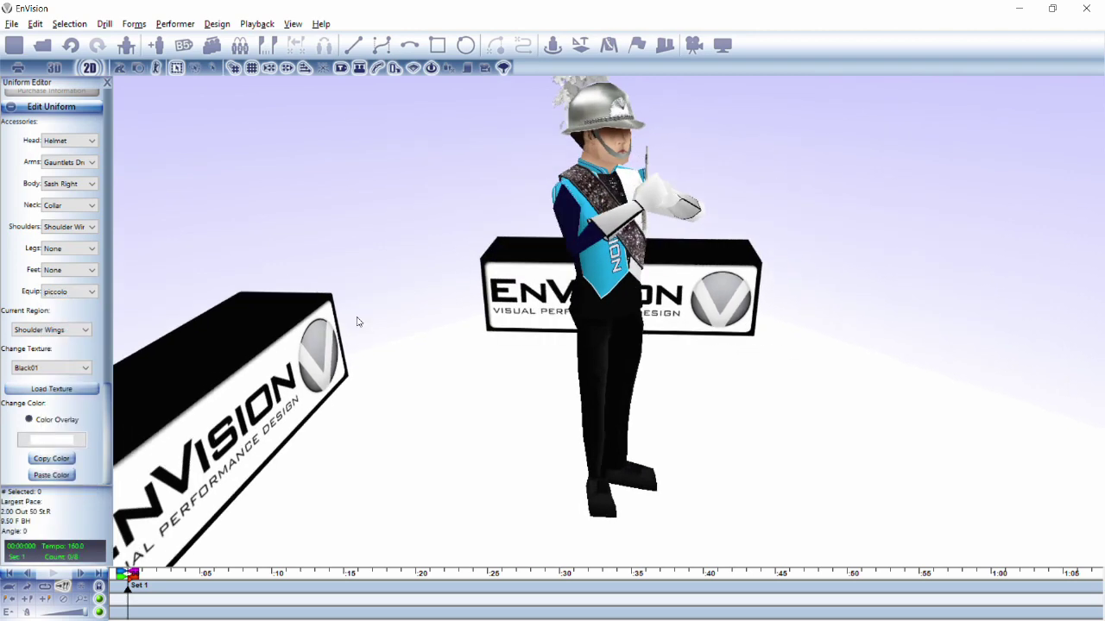
pyautogui.click(65, 296)
pyautogui.click(74, 437)
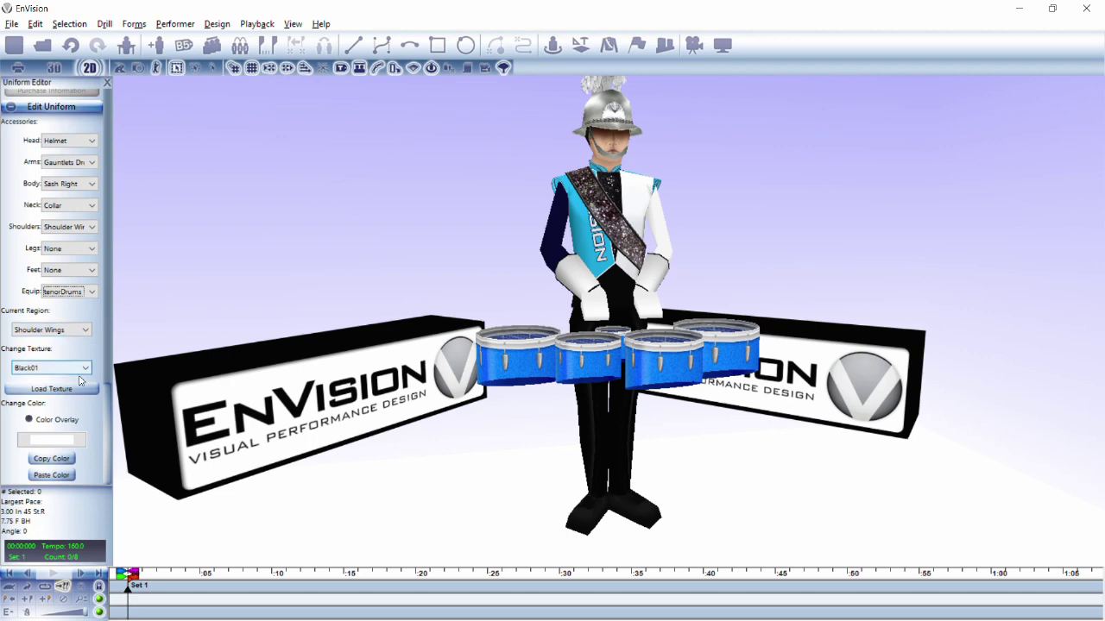
pyautogui.click(67, 331)
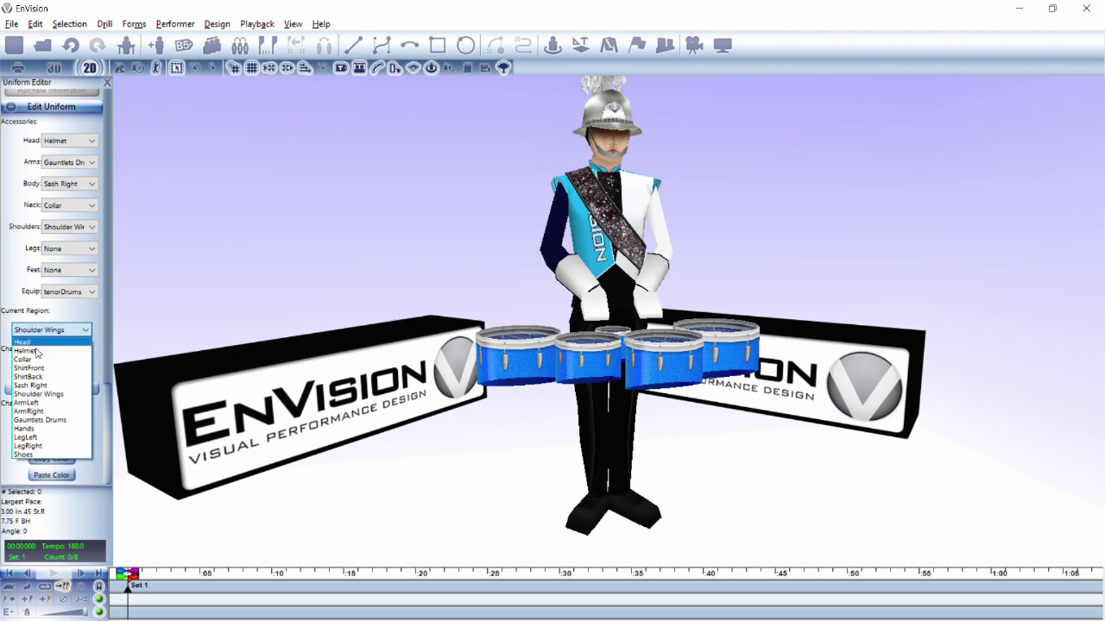
# Switch the current region from Helmet to ShirtFront
pyautogui.click(38, 351)
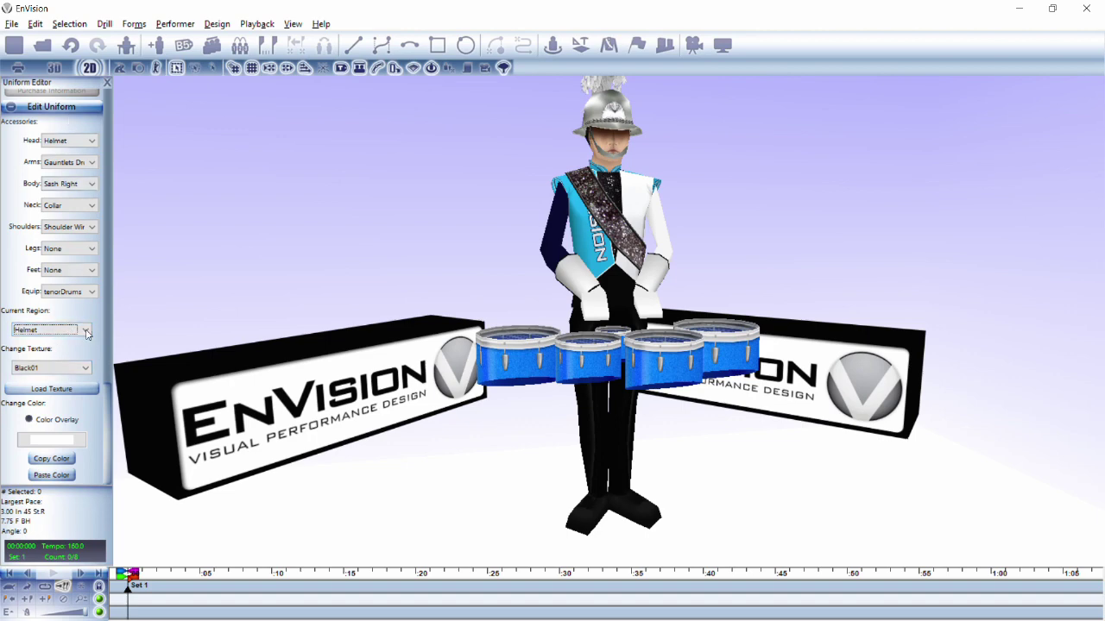
pyautogui.click(87, 334)
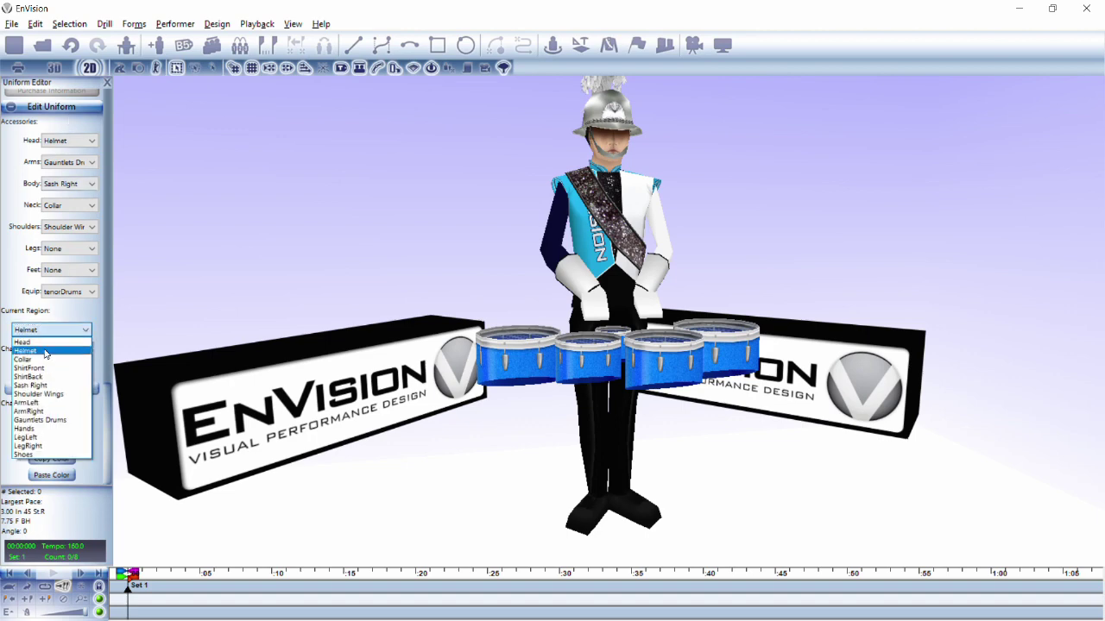
pyautogui.click(48, 316)
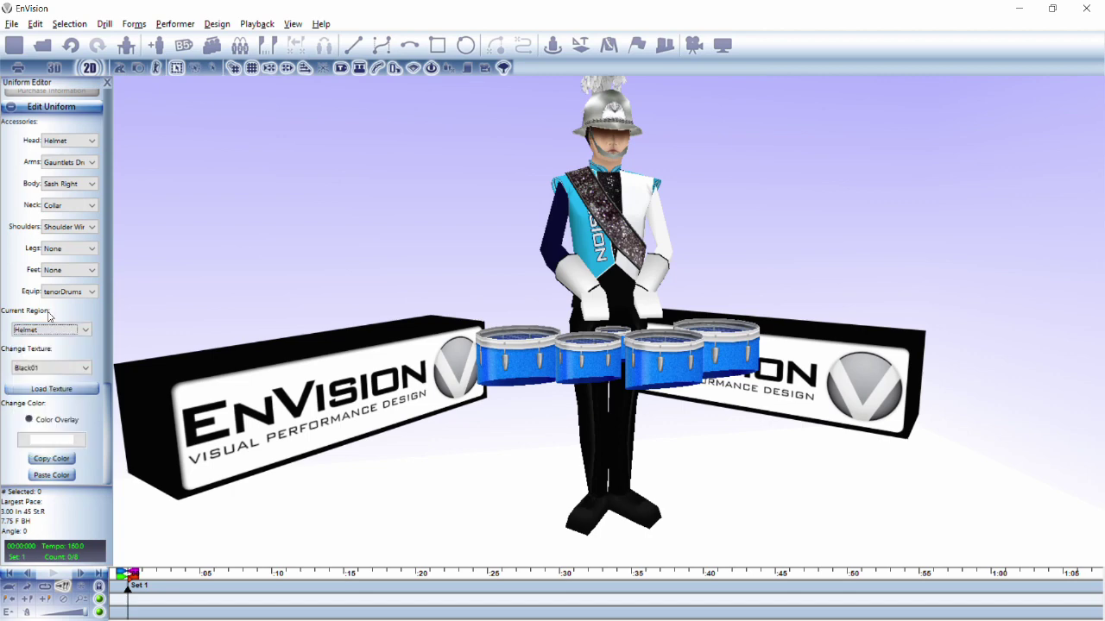
pyautogui.click(85, 334)
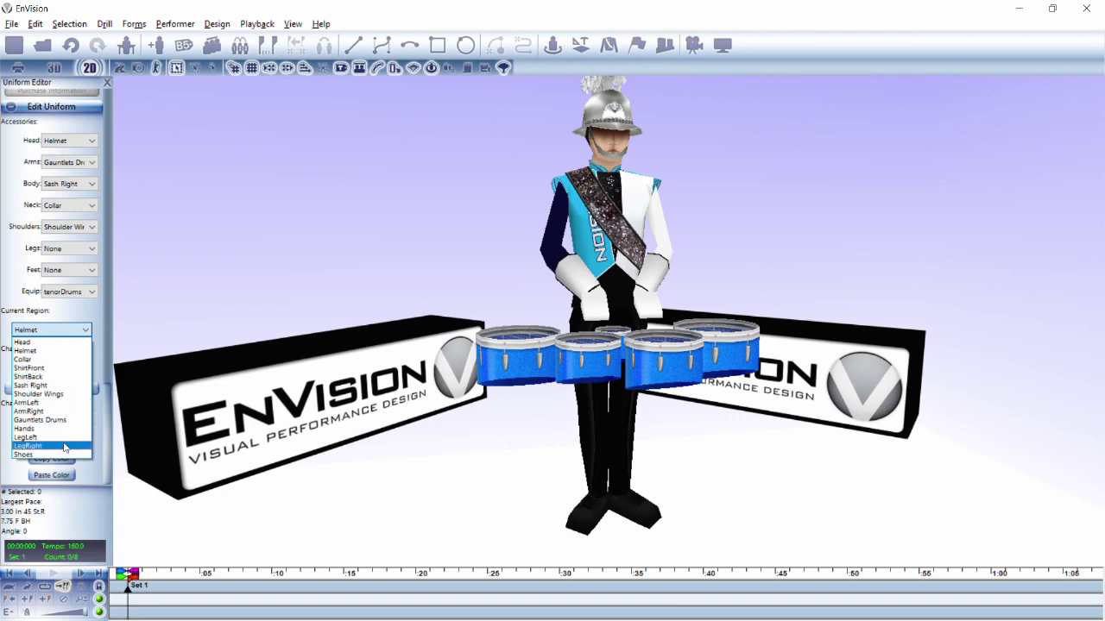
pyautogui.click(61, 315)
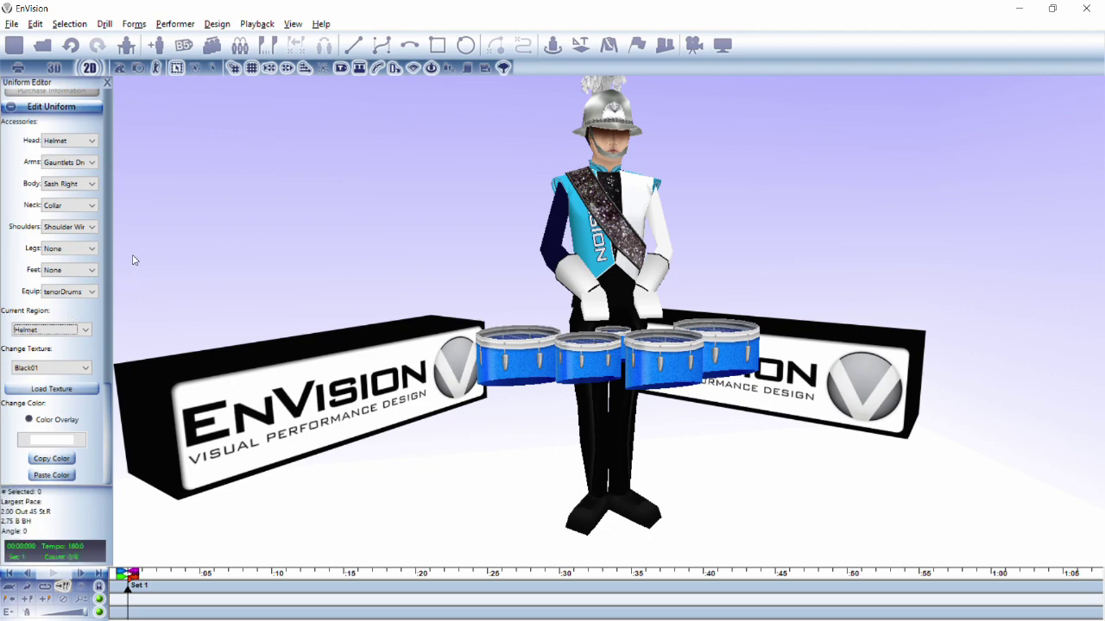
pyautogui.click(371, 329)
pyautogui.click(62, 335)
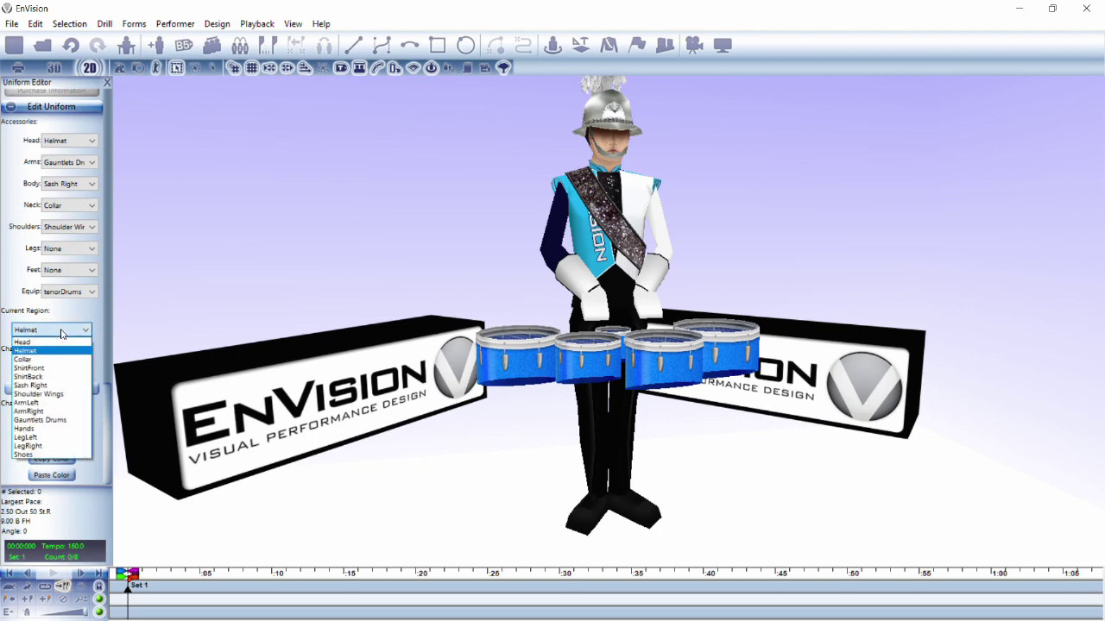
pyautogui.click(41, 369)
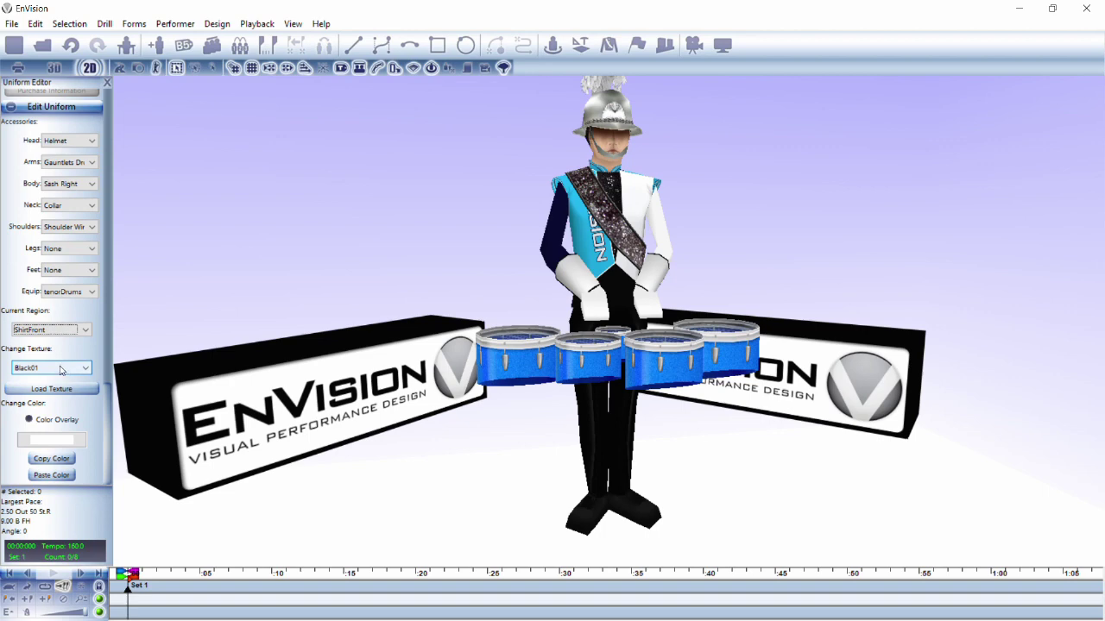
pyautogui.click(60, 370)
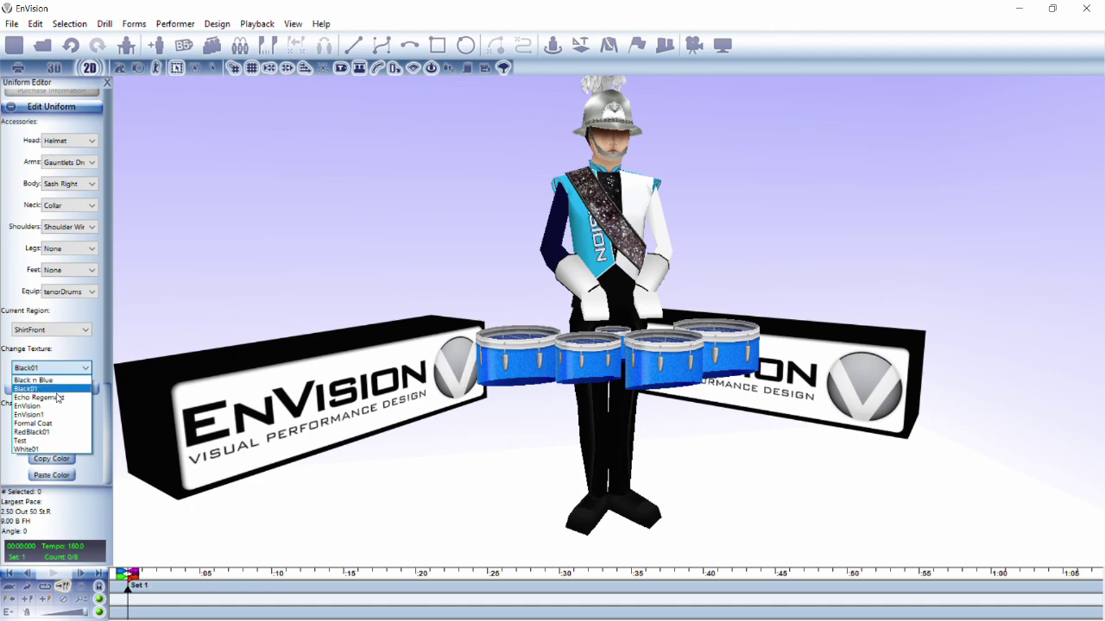
# Try the Echo Regement, EnVision1 and RedBlack01 shirt textures, then return to EnVision
pyautogui.click(53, 398)
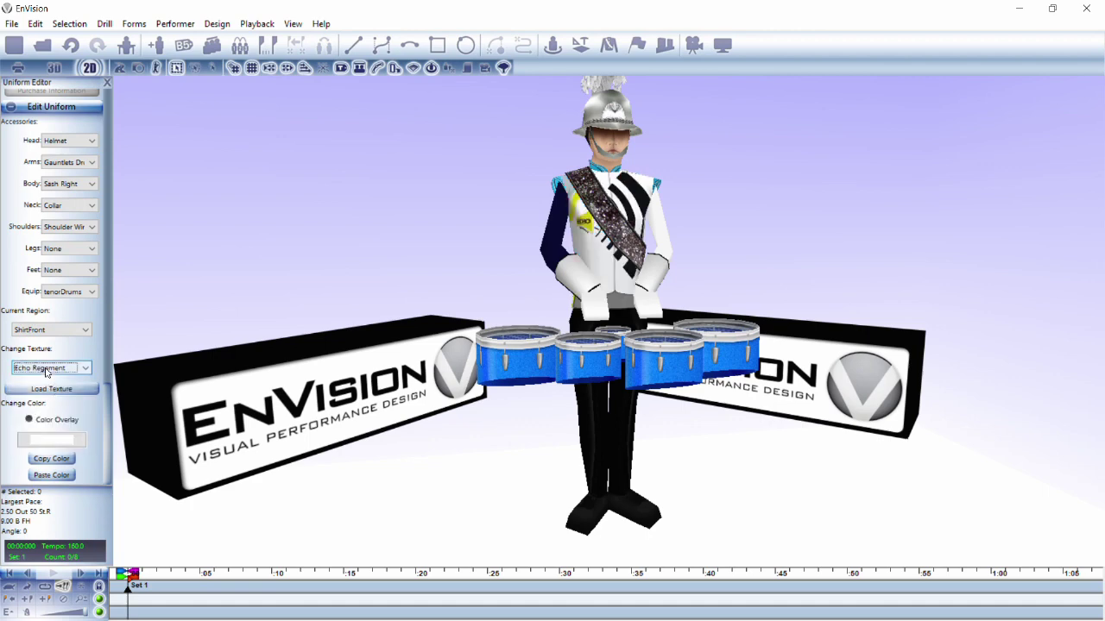
pyautogui.click(46, 371)
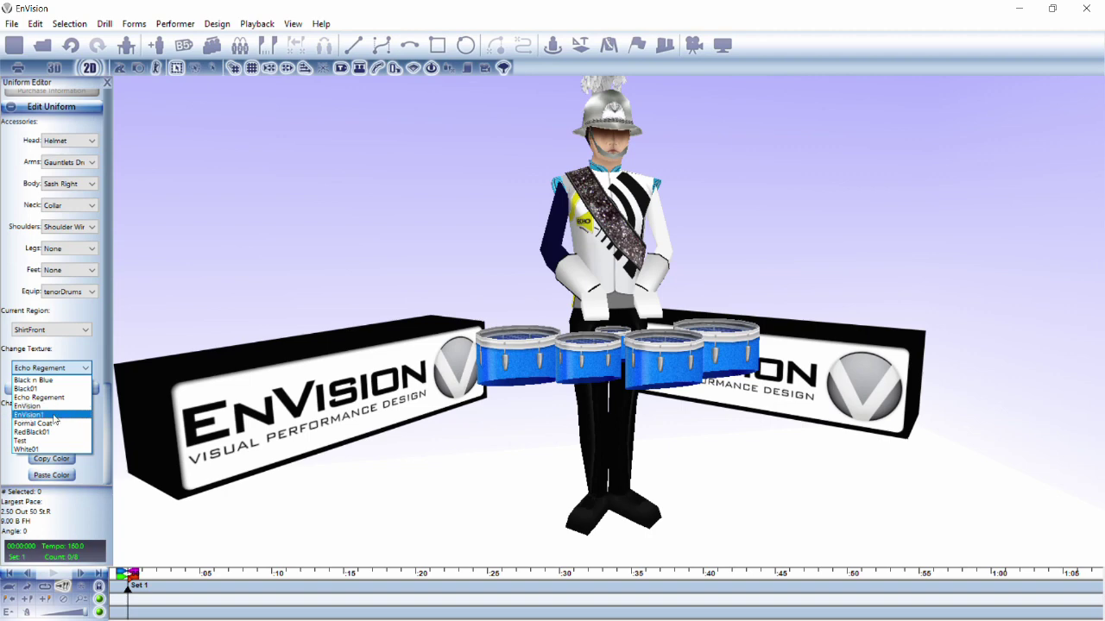
pyautogui.click(54, 416)
pyautogui.click(38, 370)
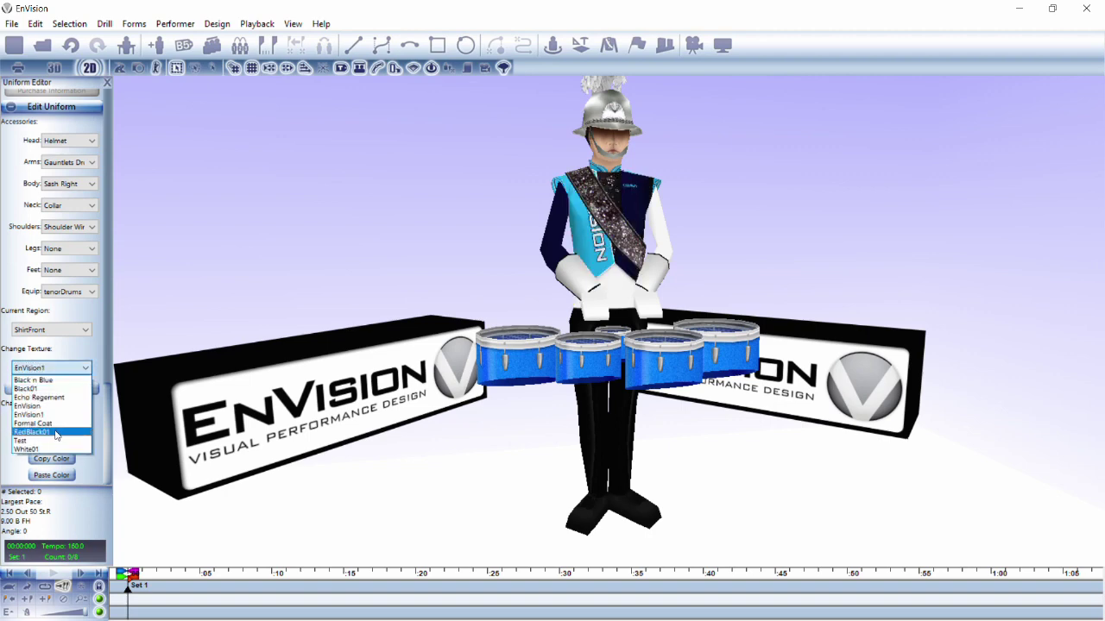
pyautogui.click(55, 433)
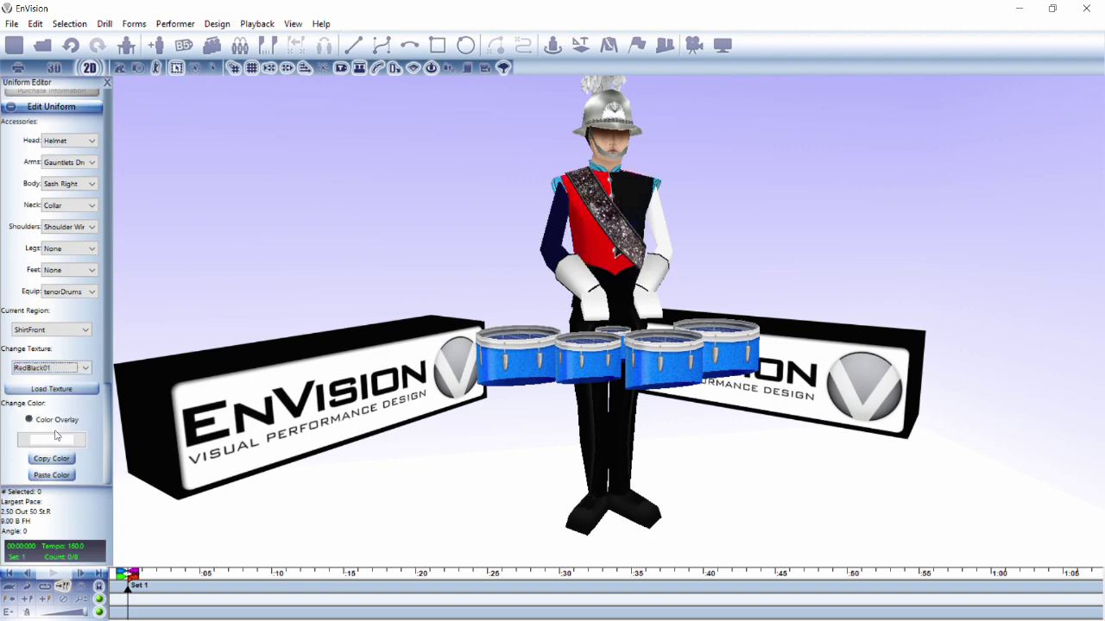
pyautogui.click(38, 371)
pyautogui.click(41, 407)
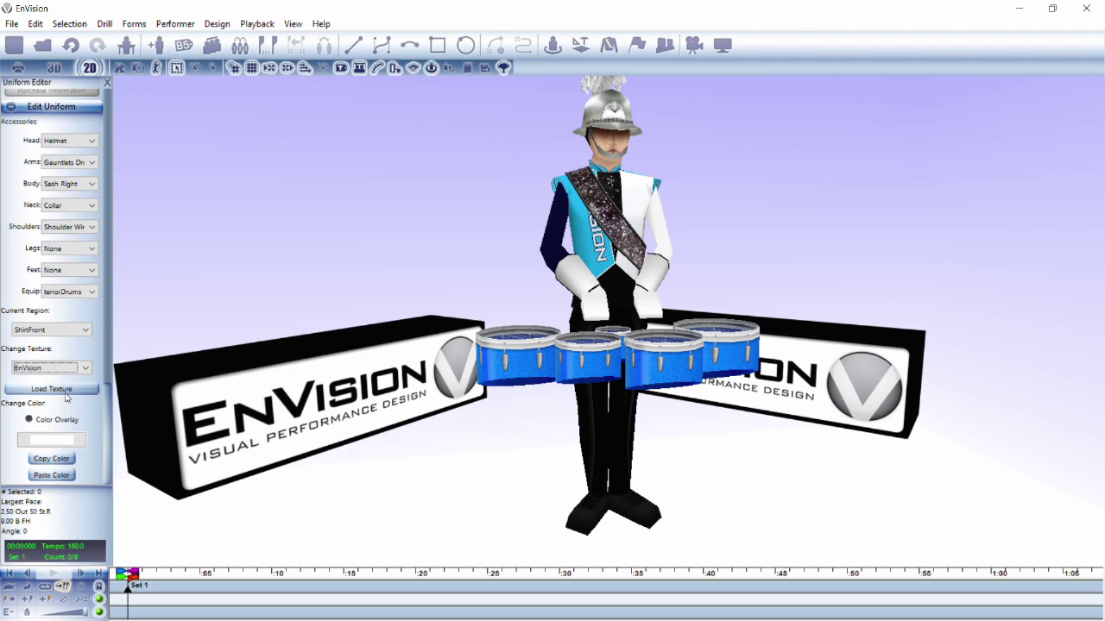
pyautogui.click(85, 369)
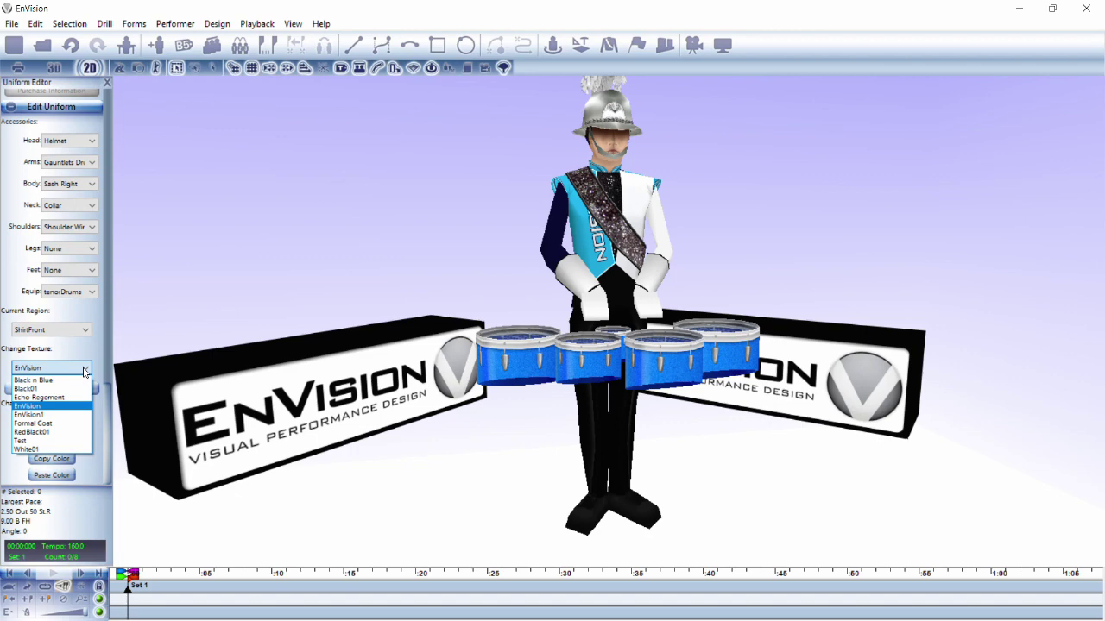
pyautogui.click(84, 371)
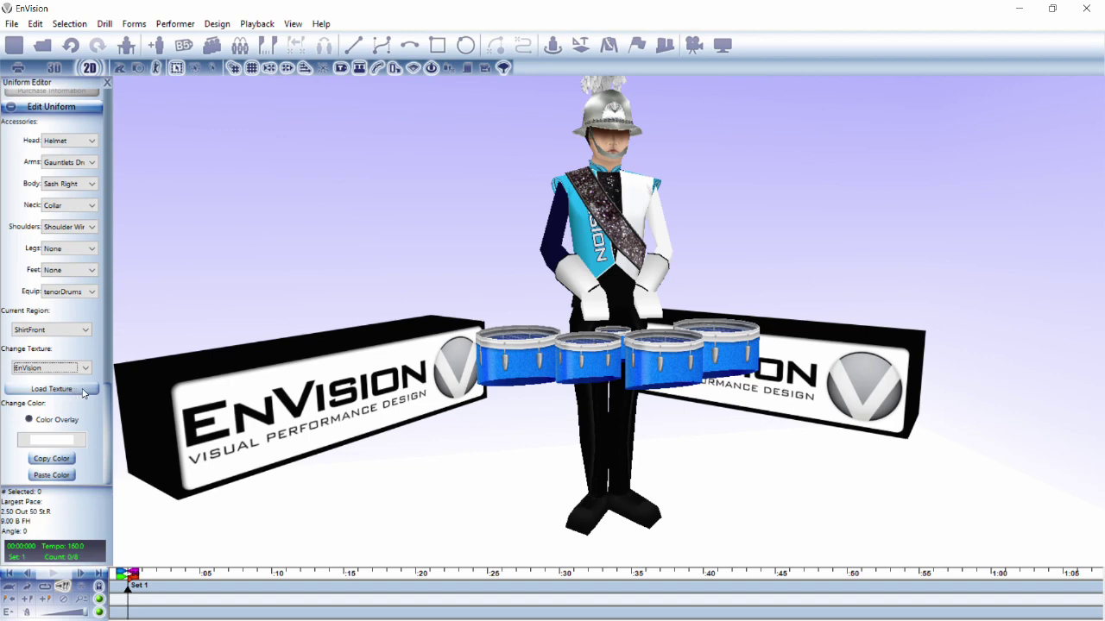
pyautogui.click(84, 394)
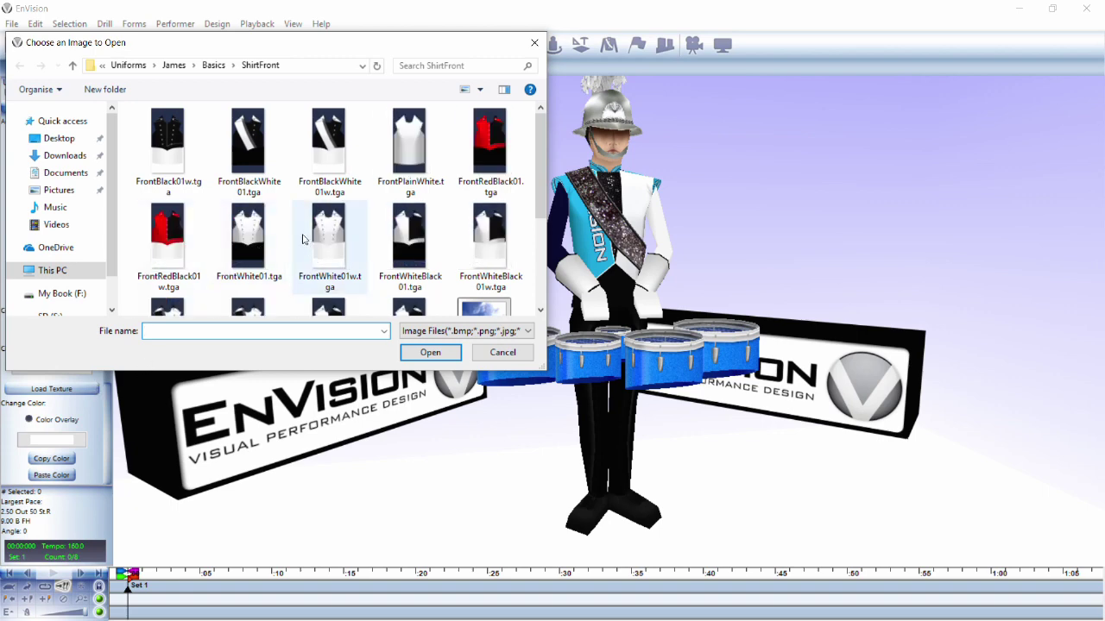
# Load FrontYellowBlack01w.tga, then FrontBlackWhite01.tga, as the shirt front texture
pyautogui.moveTo(541, 162)
pyautogui.mouseDown()
pyautogui.moveTo(541, 266)
pyautogui.moveTo(541, 216)
pyautogui.mouseUp()
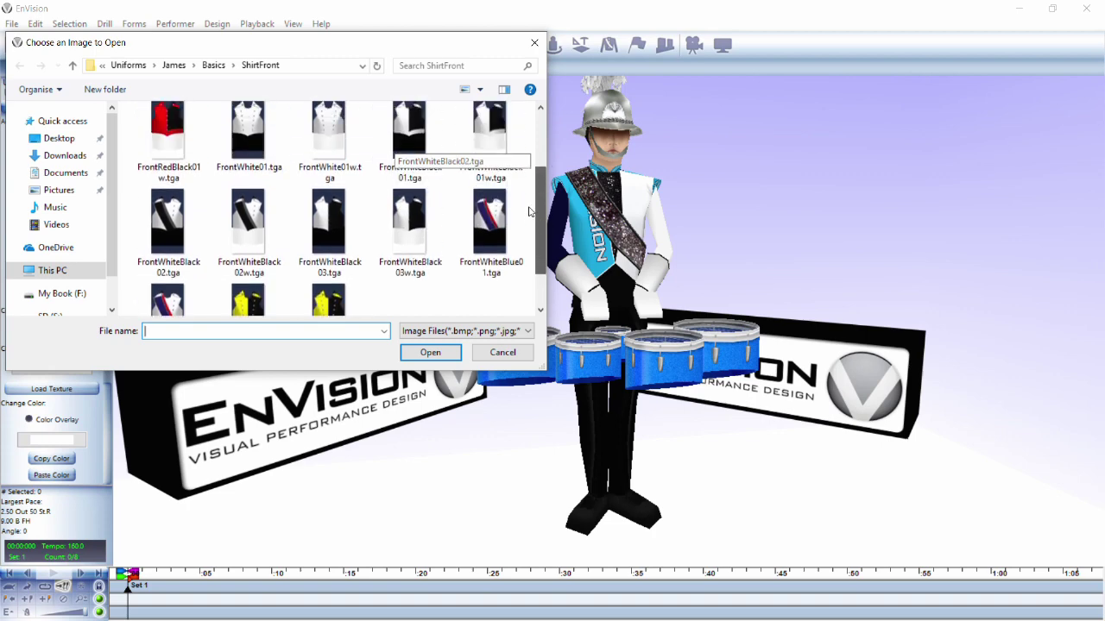
pyautogui.click(329, 307)
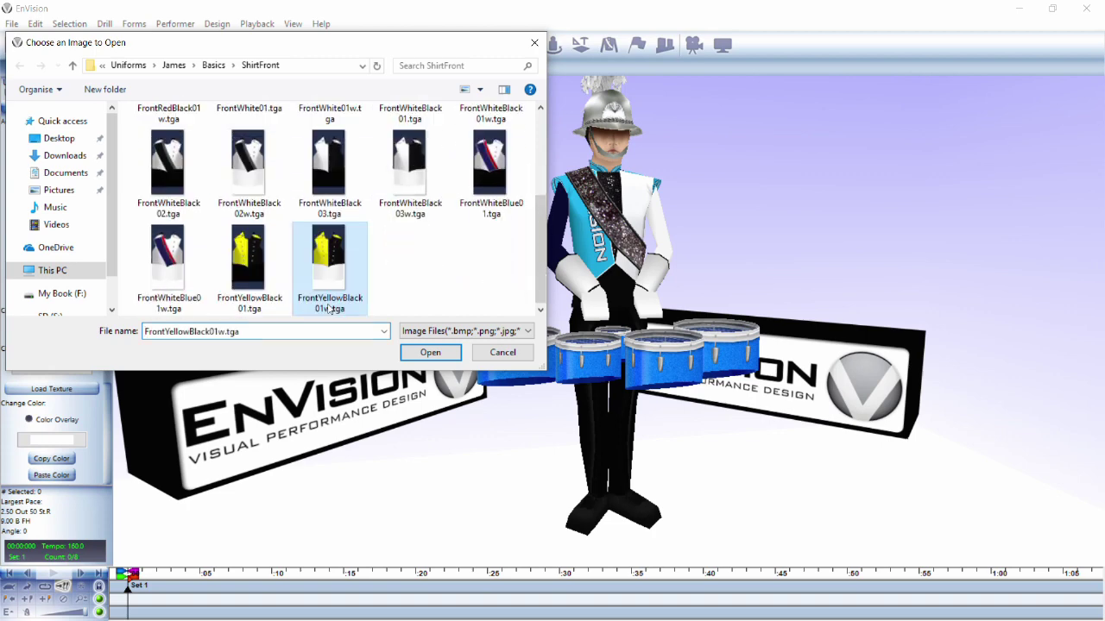
pyautogui.click(436, 353)
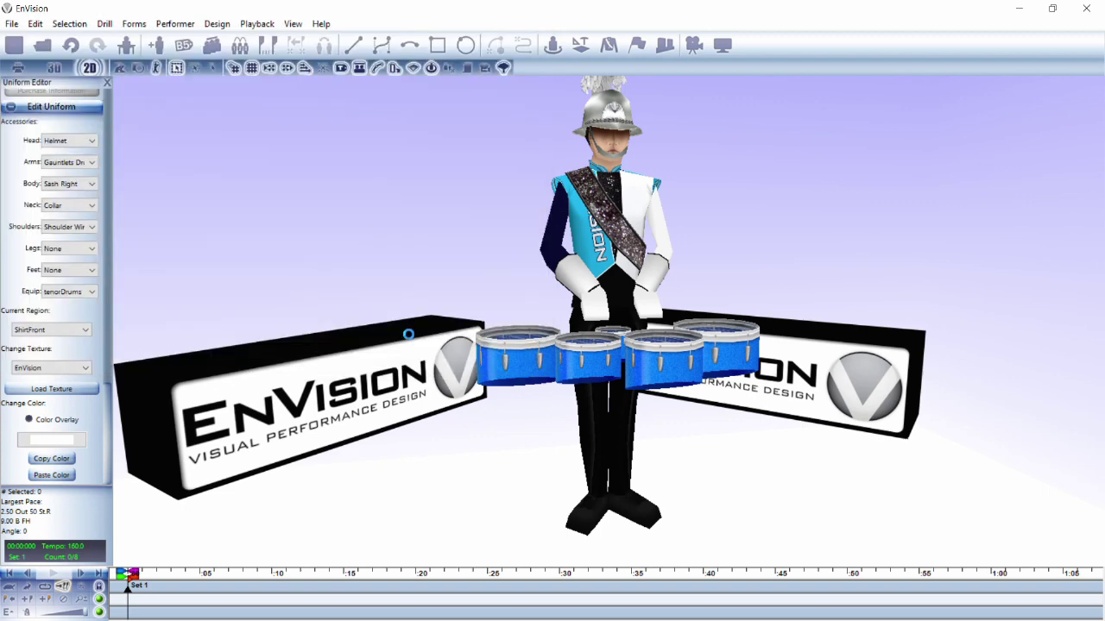
pyautogui.click(64, 389)
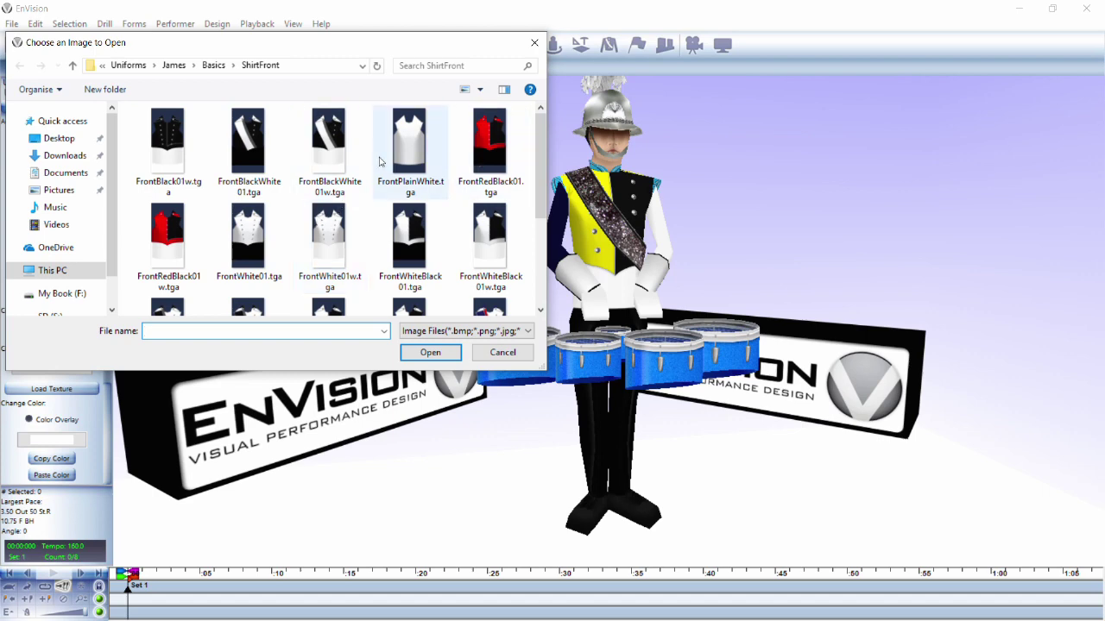
pyautogui.click(251, 150)
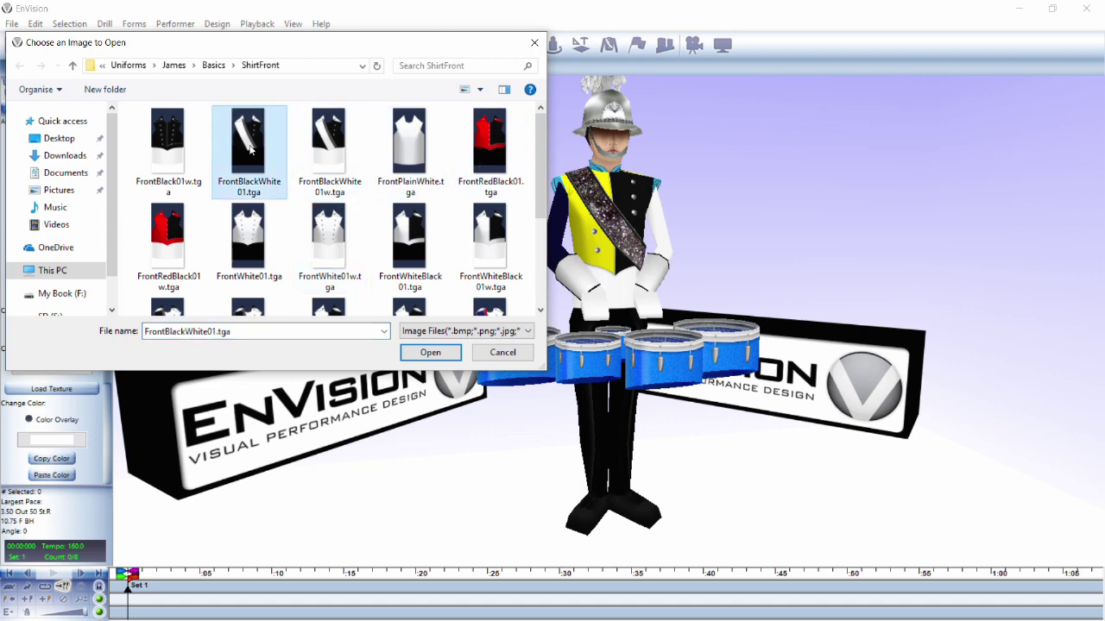
pyautogui.click(428, 353)
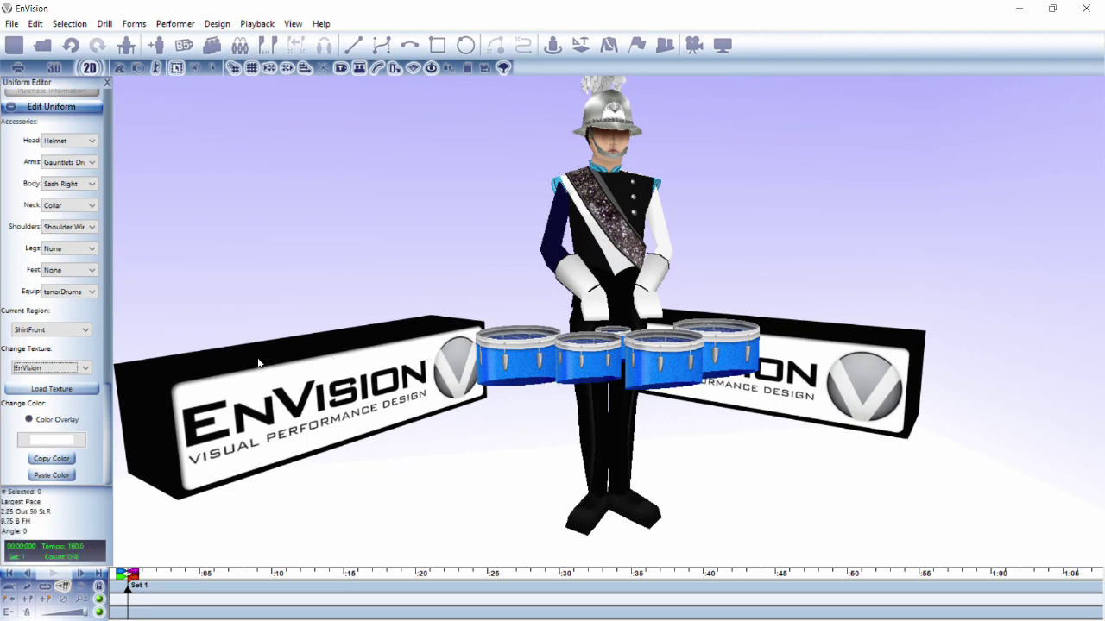
# Load FrontWhite01.tga as the final shirt front texture
pyautogui.click(84, 371)
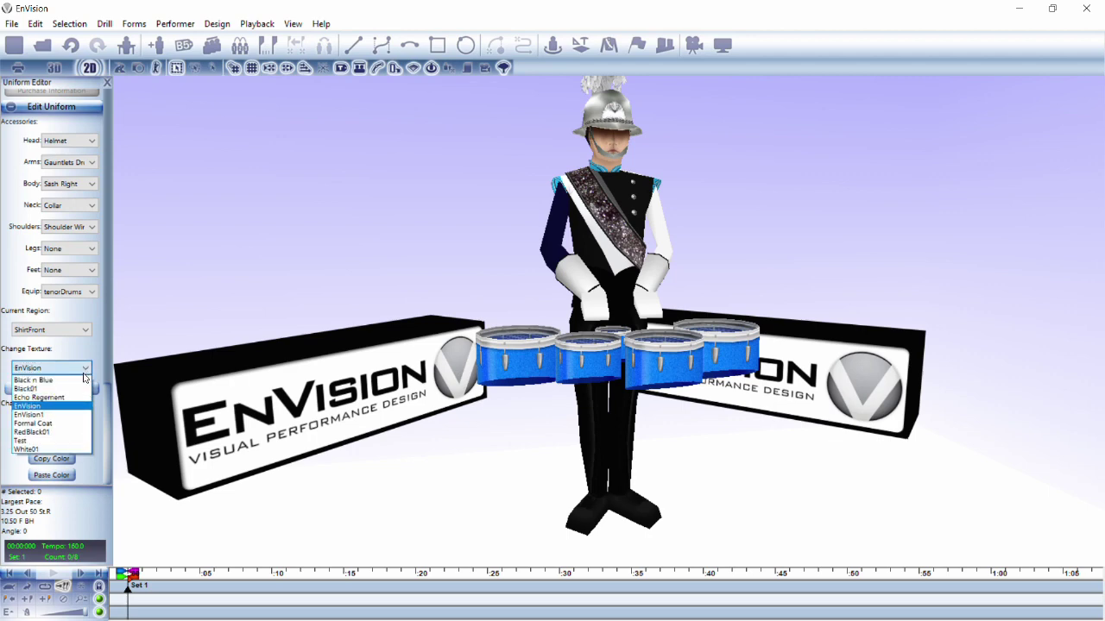
pyautogui.click(84, 370)
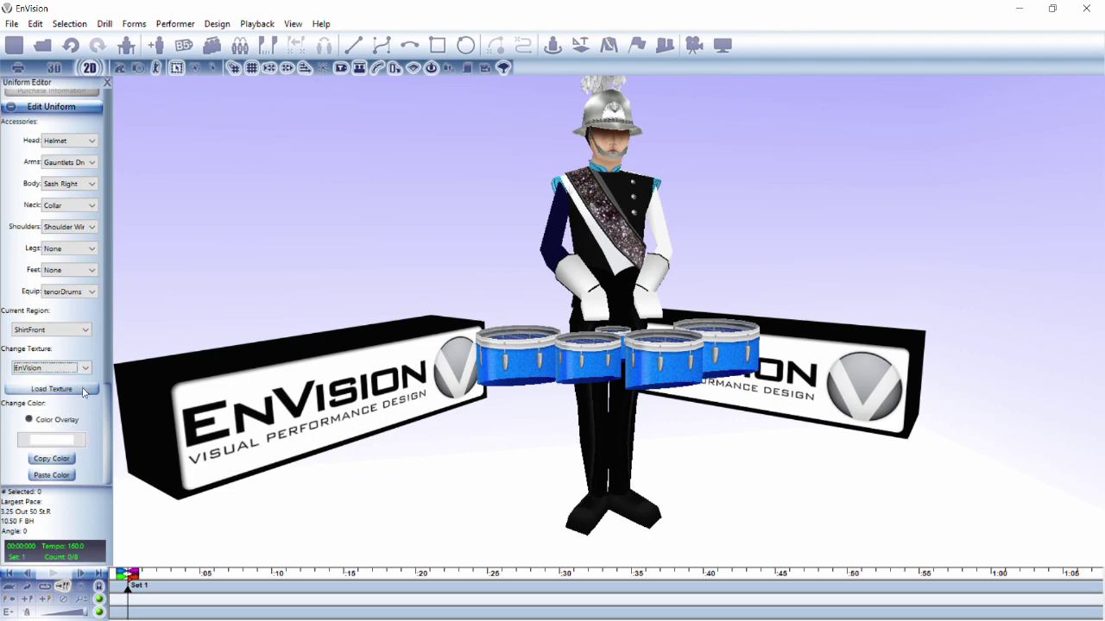
pyautogui.click(84, 390)
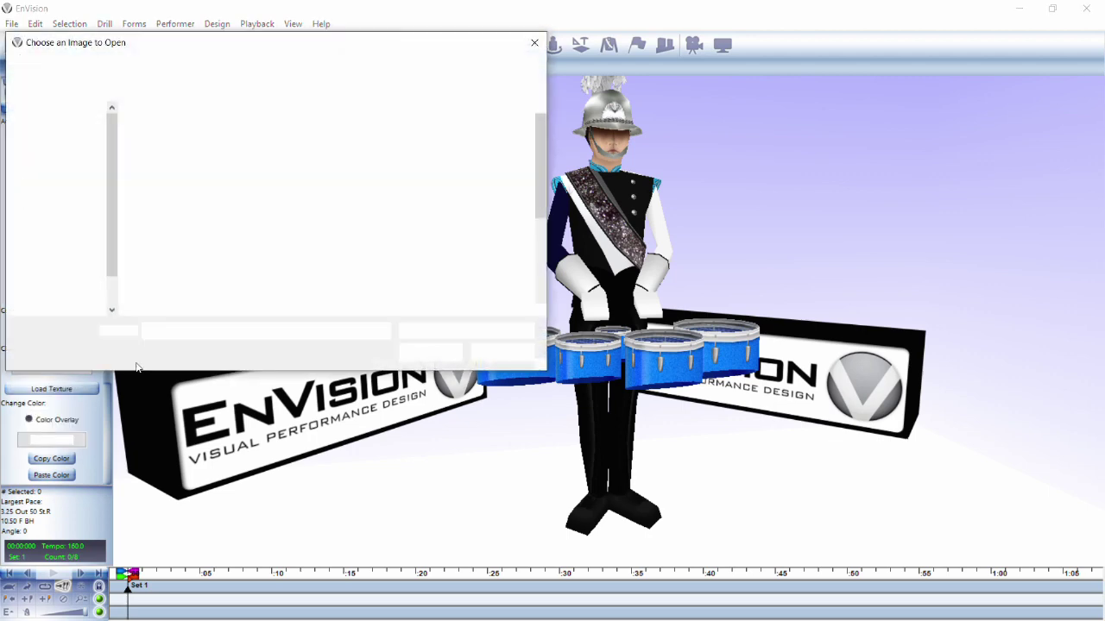
pyautogui.click(244, 237)
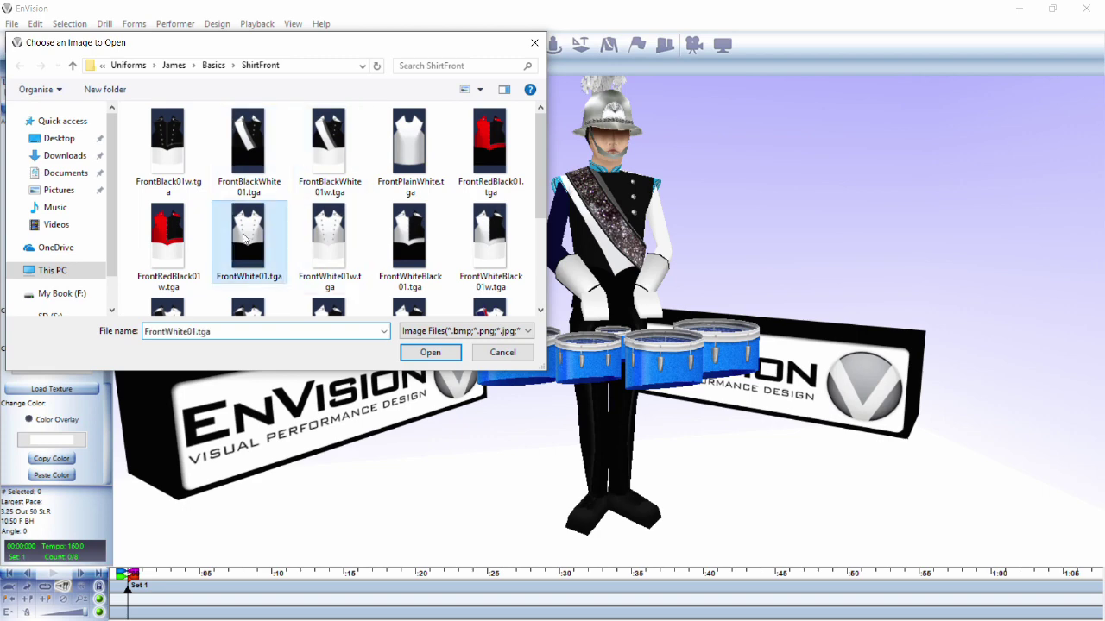
pyautogui.click(430, 352)
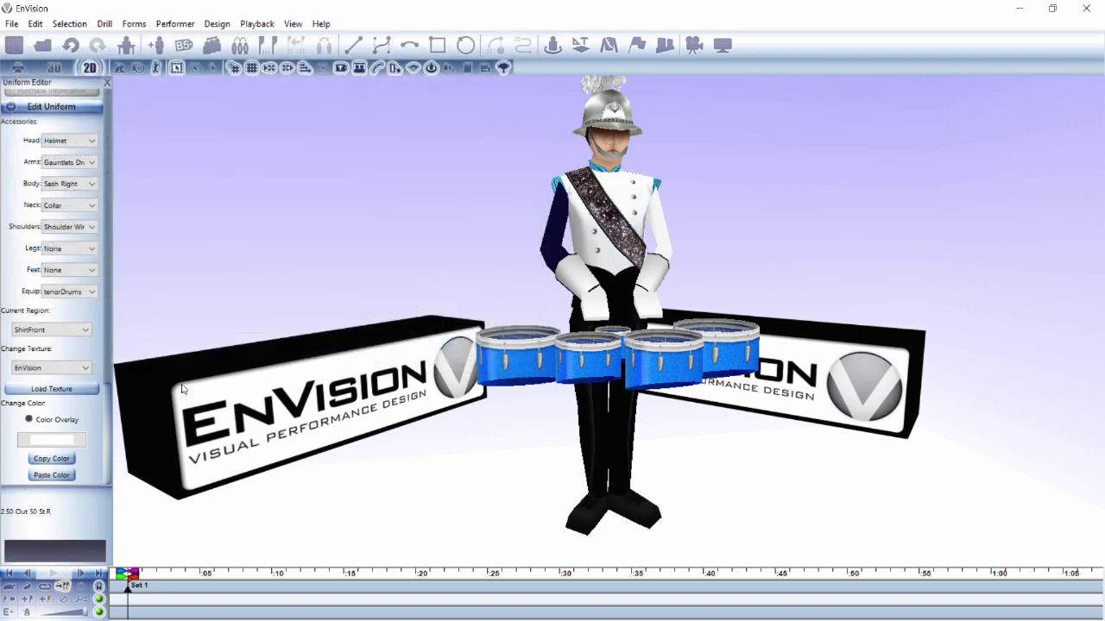
# Remove the sash and try magenta and green colour overlays on the shirt front
pyautogui.click(69, 183)
pyautogui.click(62, 193)
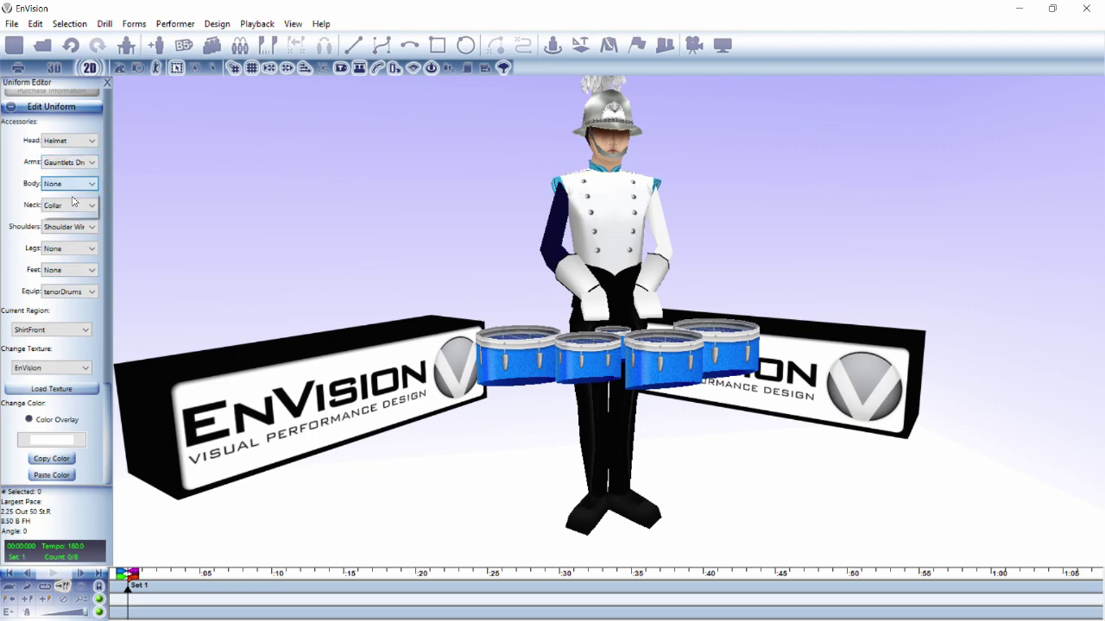
pyautogui.click(64, 436)
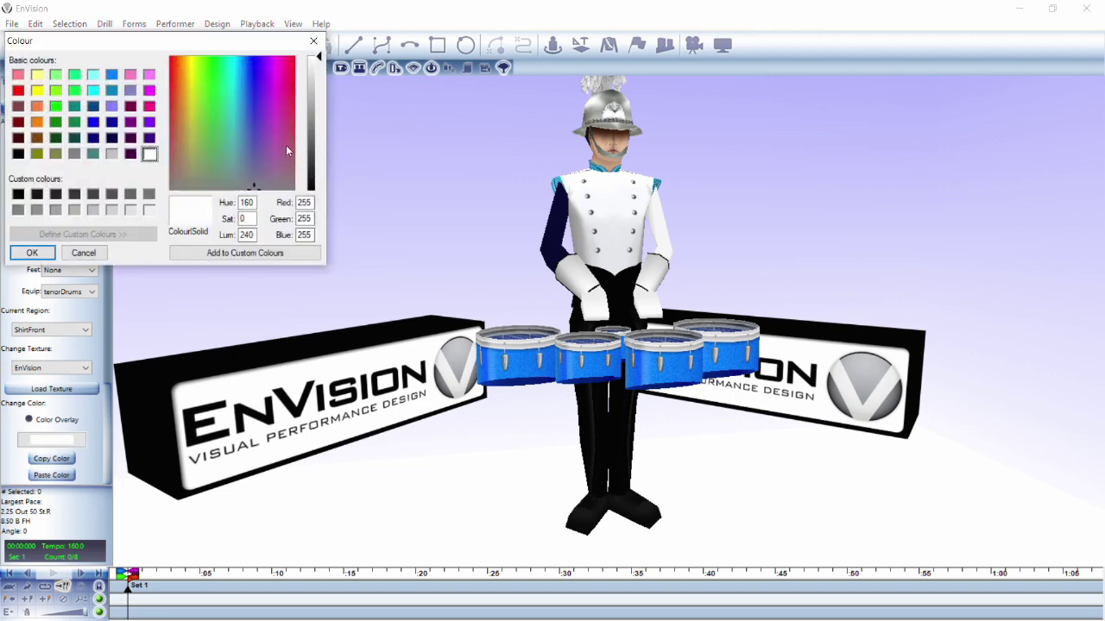
pyautogui.moveTo(288, 150); pyautogui.dragTo(272, 105)
pyautogui.click(311, 129)
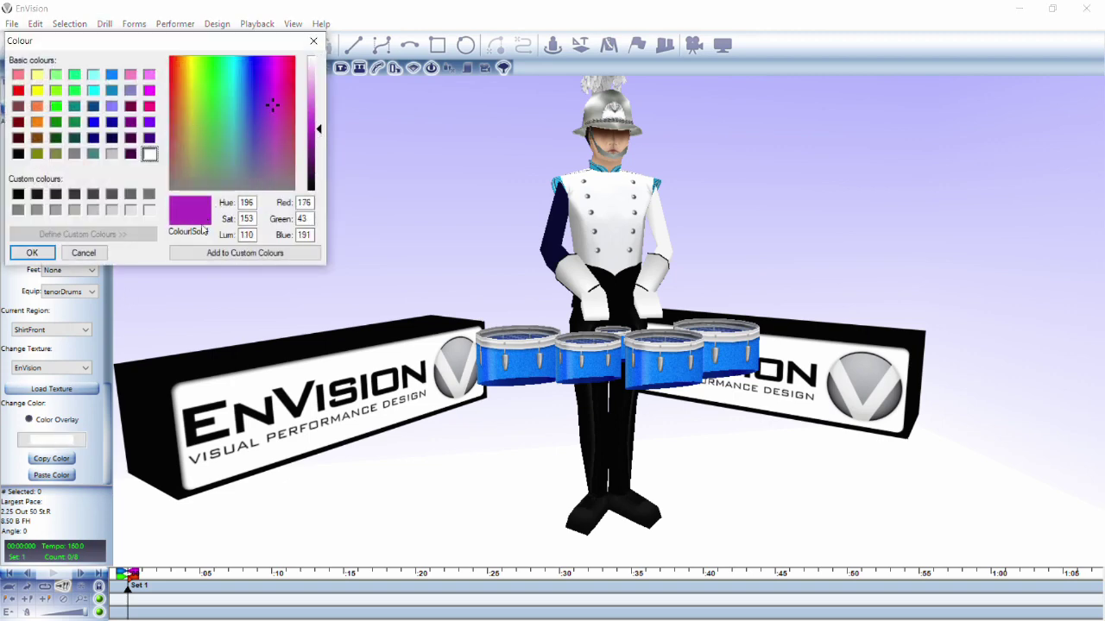
pyautogui.click(32, 252)
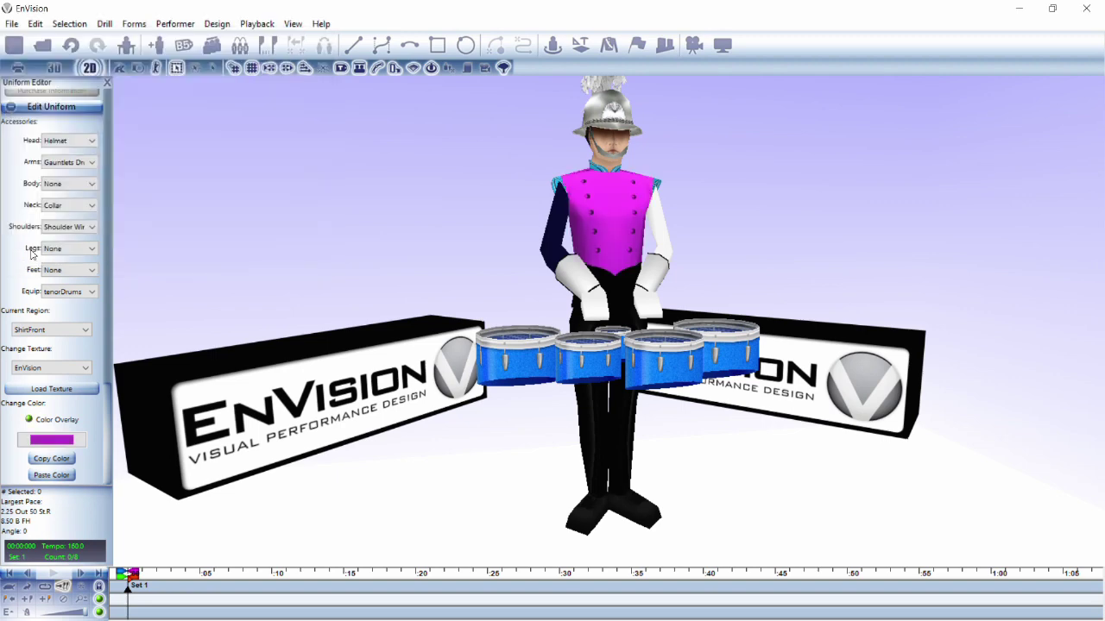
pyautogui.click(71, 436)
pyautogui.click(218, 88)
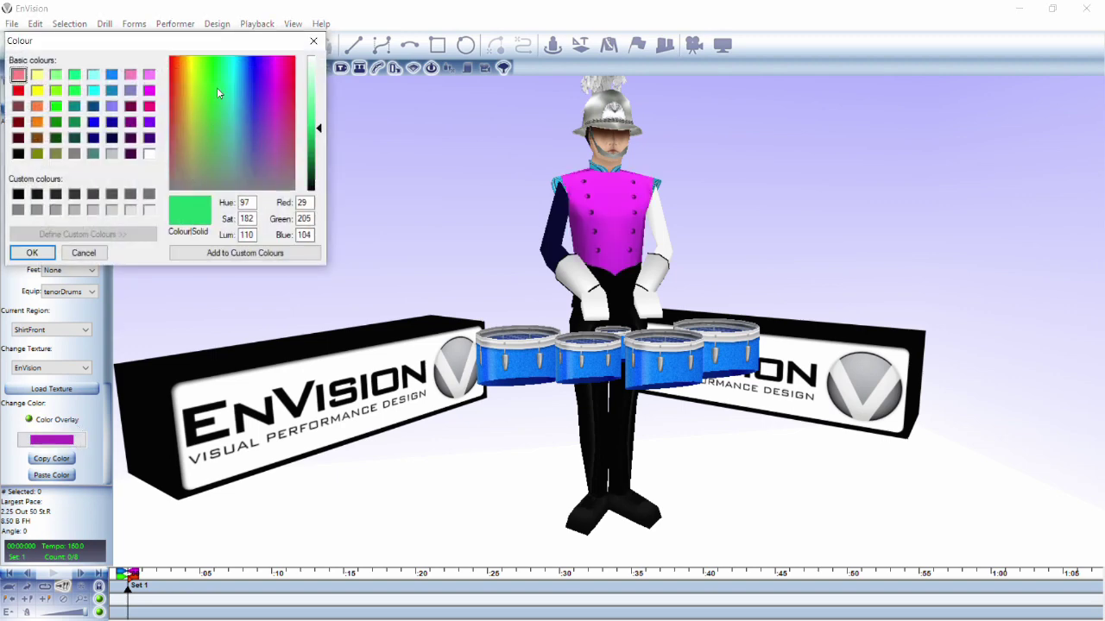
pyautogui.click(32, 252)
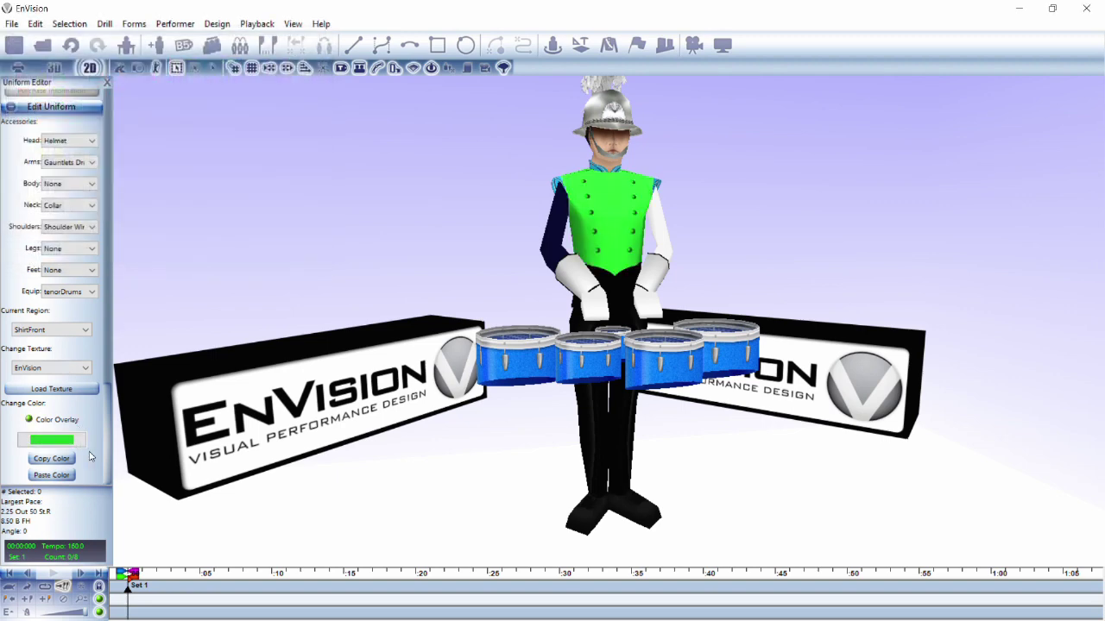
# Load a black-and-white shirt texture and set its colour overlay to red
pyautogui.click(52, 389)
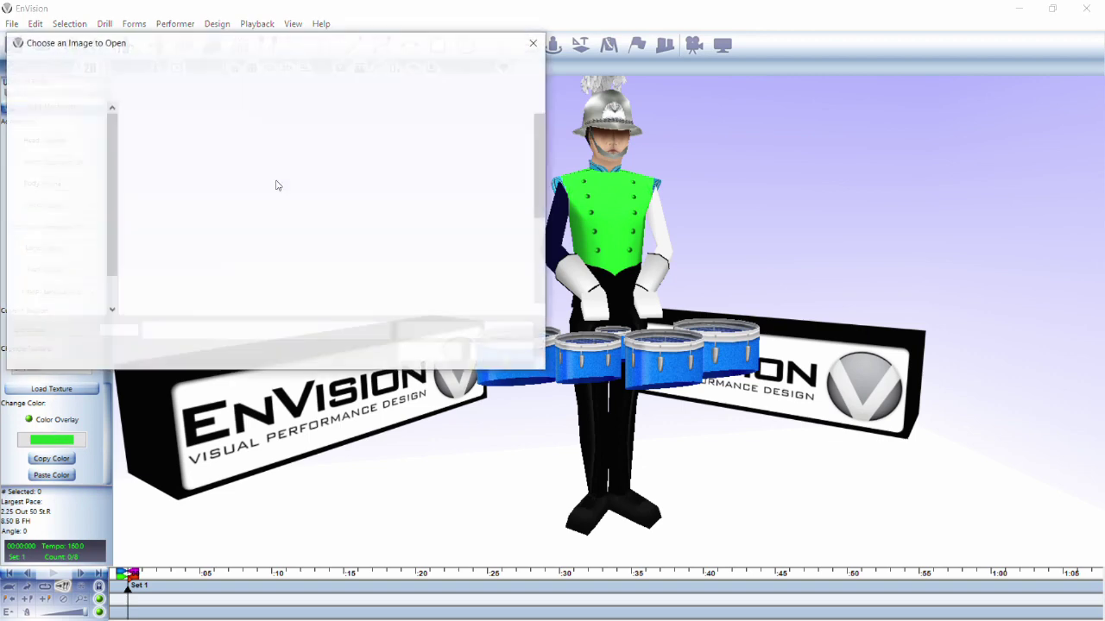
pyautogui.doubleClick(246, 140)
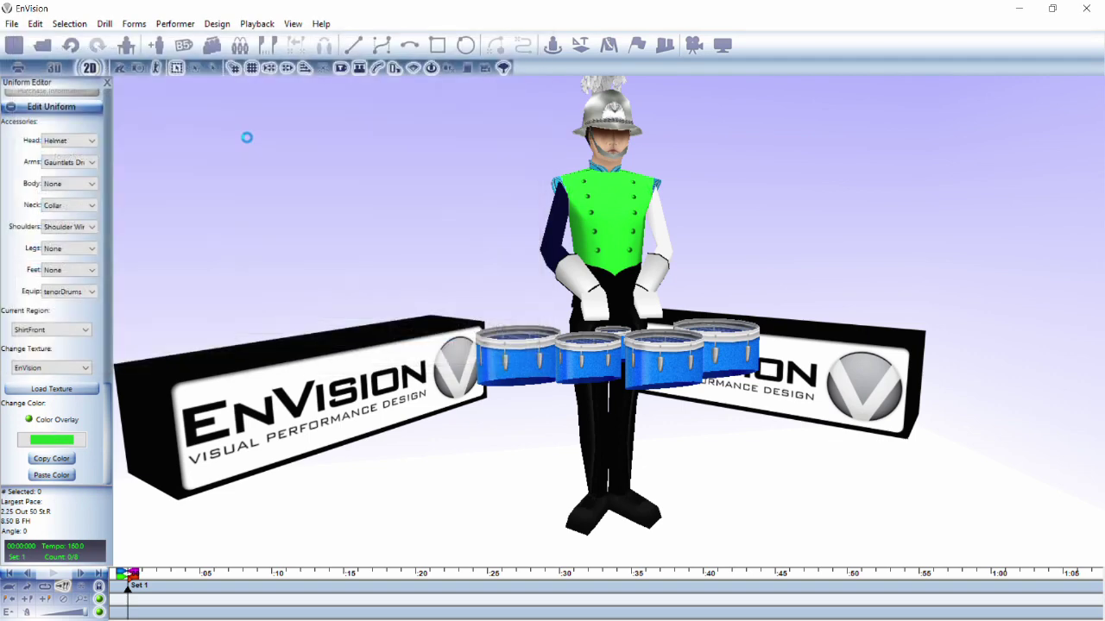
pyautogui.click(74, 443)
pyautogui.moveTo(196, 121); pyautogui.dragTo(178, 87)
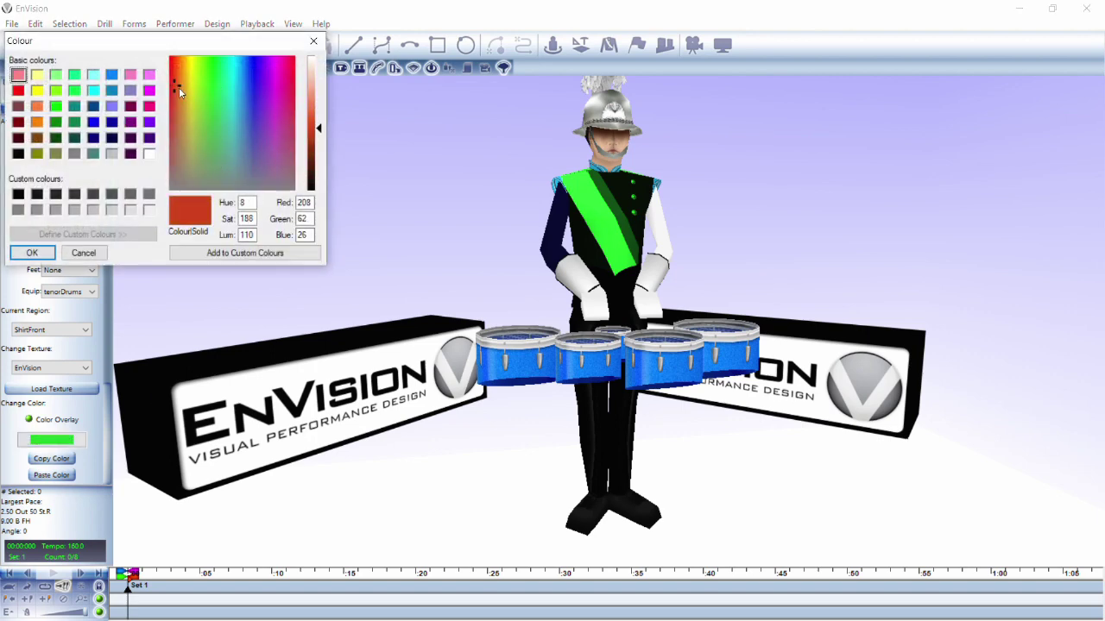
pyautogui.click(26, 254)
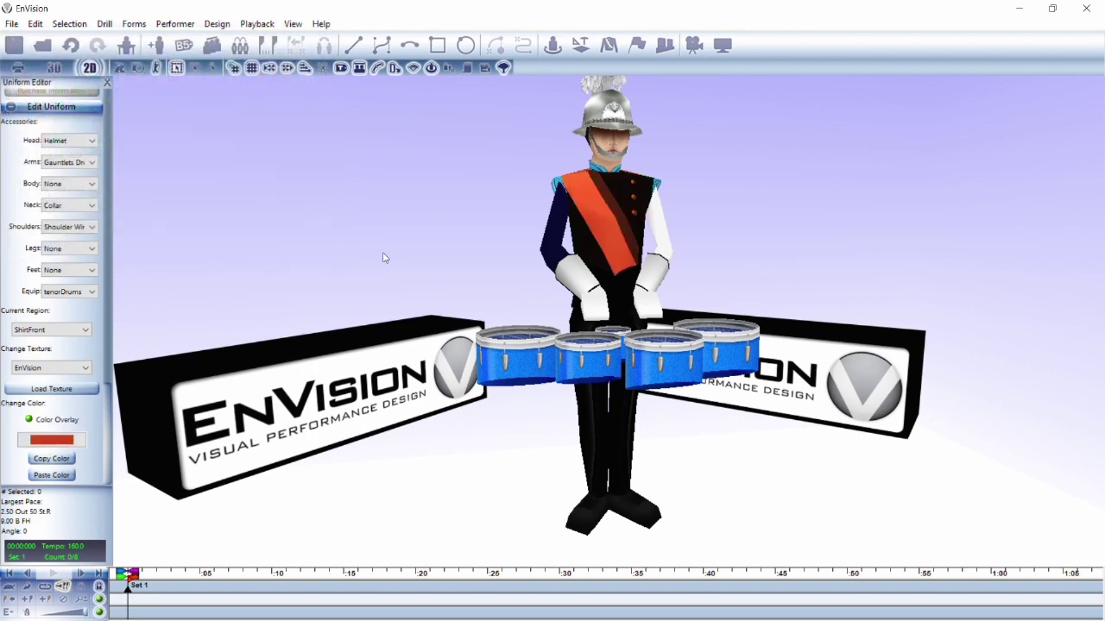
pyautogui.moveTo(385, 257)
pyautogui.mouseDown()
pyautogui.moveTo(219, 229)
pyautogui.moveTo(411, 239)
pyautogui.moveTo(414, 226)
pyautogui.moveTo(370, 257)
pyautogui.moveTo(370, 293)
pyautogui.moveTo(367, 229)
pyautogui.moveTo(425, 227)
pyautogui.mouseUp()
pyautogui.click(61, 440)
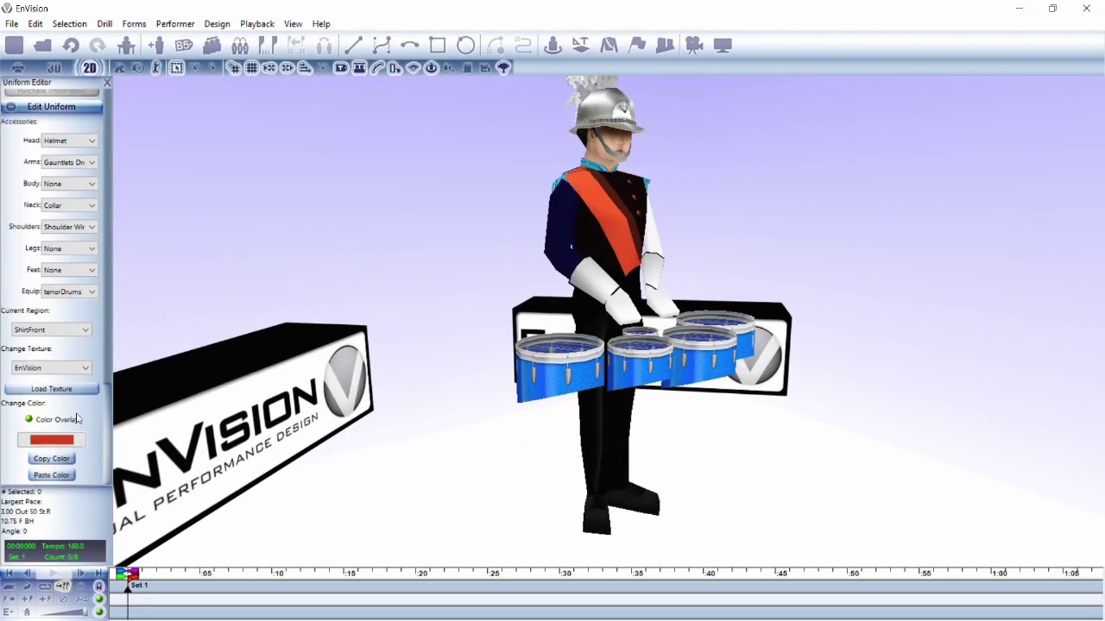
# Copy the red tint and paste it onto the ArmLeft region
pyautogui.click(49, 462)
pyautogui.click(50, 331)
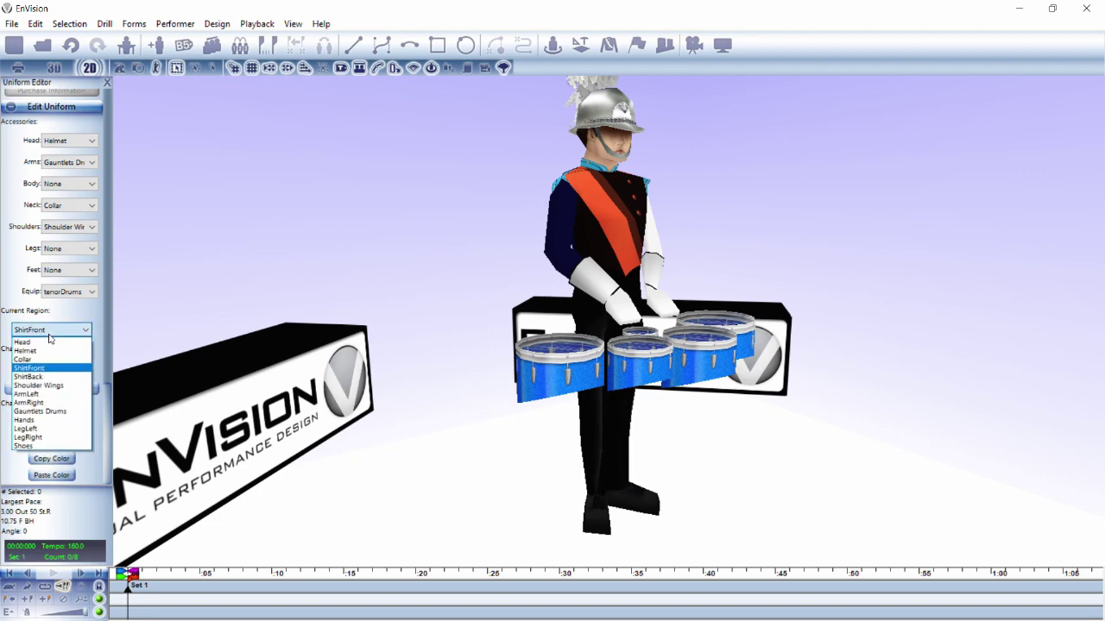
pyautogui.click(39, 395)
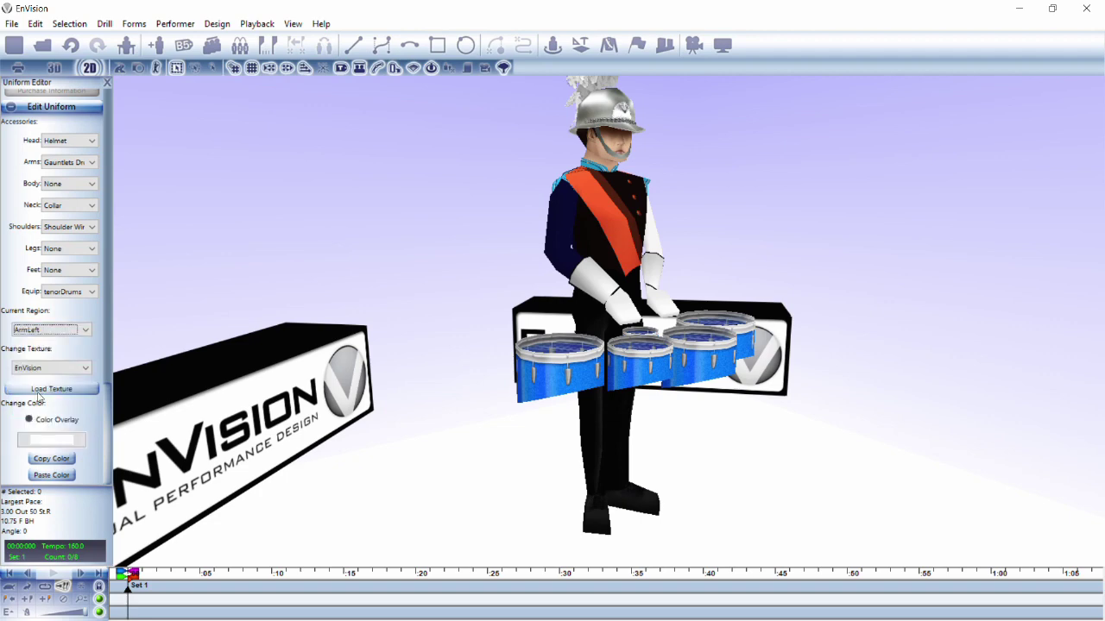
pyautogui.click(59, 477)
pyautogui.moveTo(444, 350)
pyautogui.mouseDown()
pyautogui.moveTo(296, 358)
pyautogui.moveTo(313, 372)
pyautogui.moveTo(370, 354)
pyautogui.mouseUp()
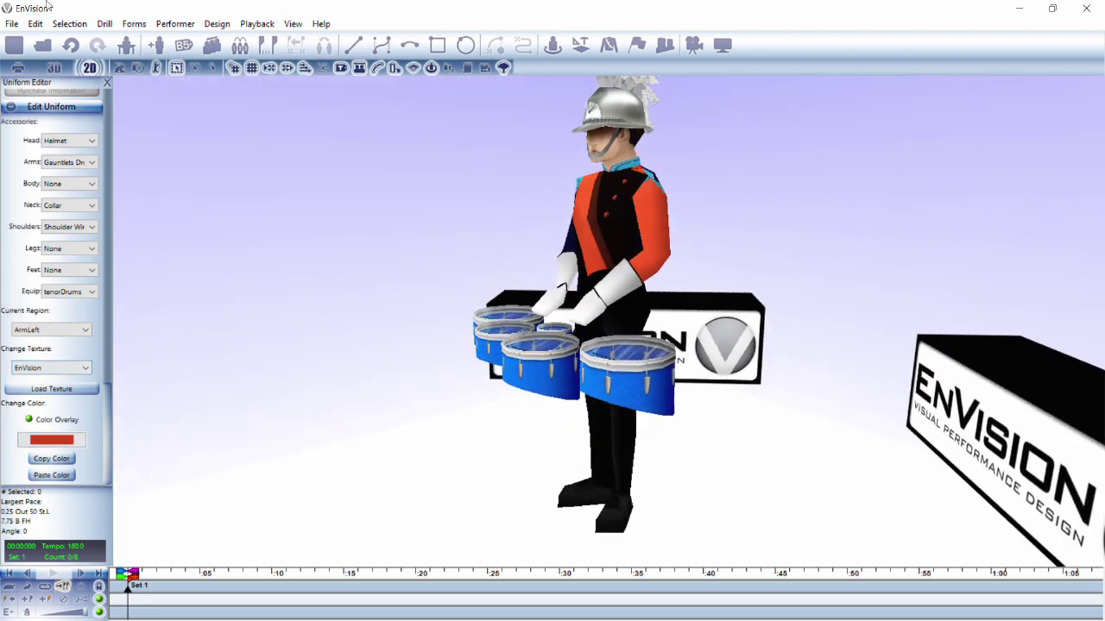
# Undo the last three changes, then redo all three
pyautogui.click(72, 49)
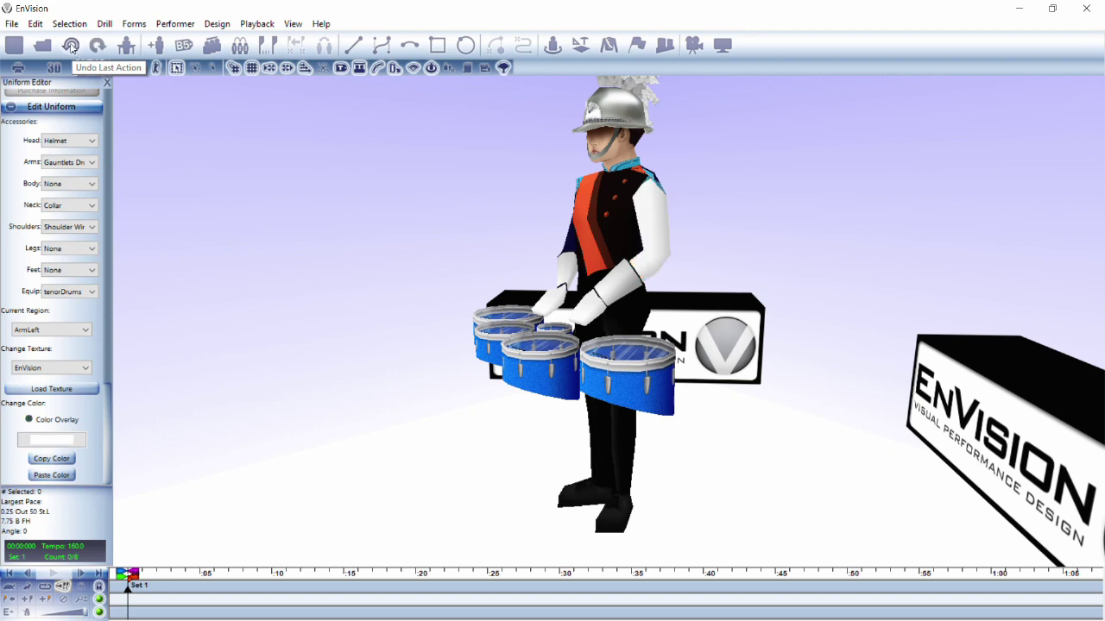
pyautogui.click(73, 47)
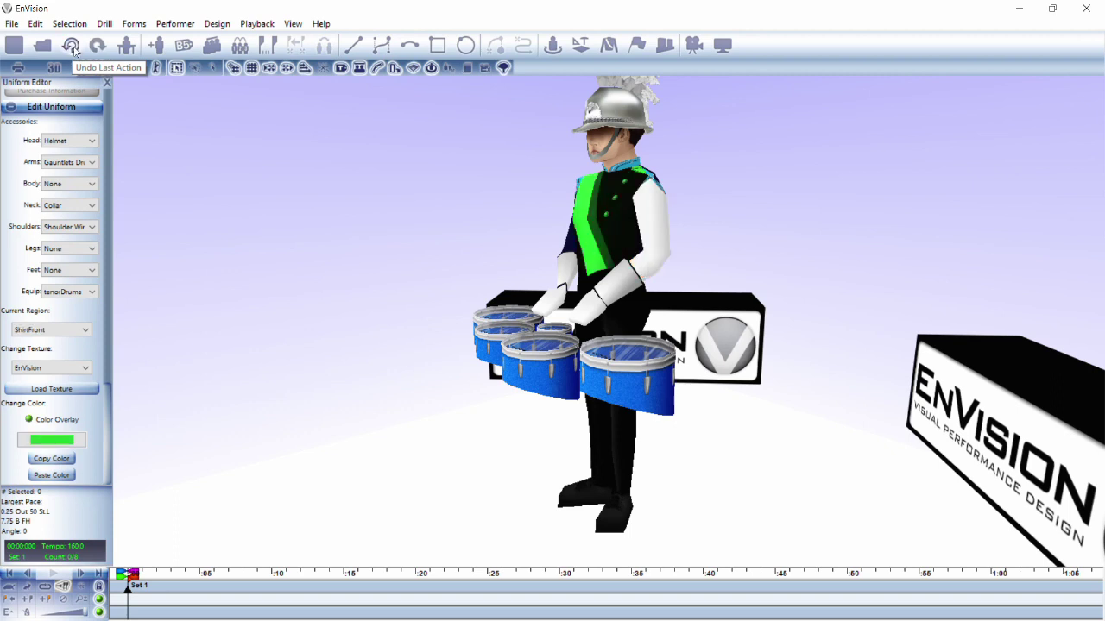
pyautogui.click(74, 50)
pyautogui.click(99, 47)
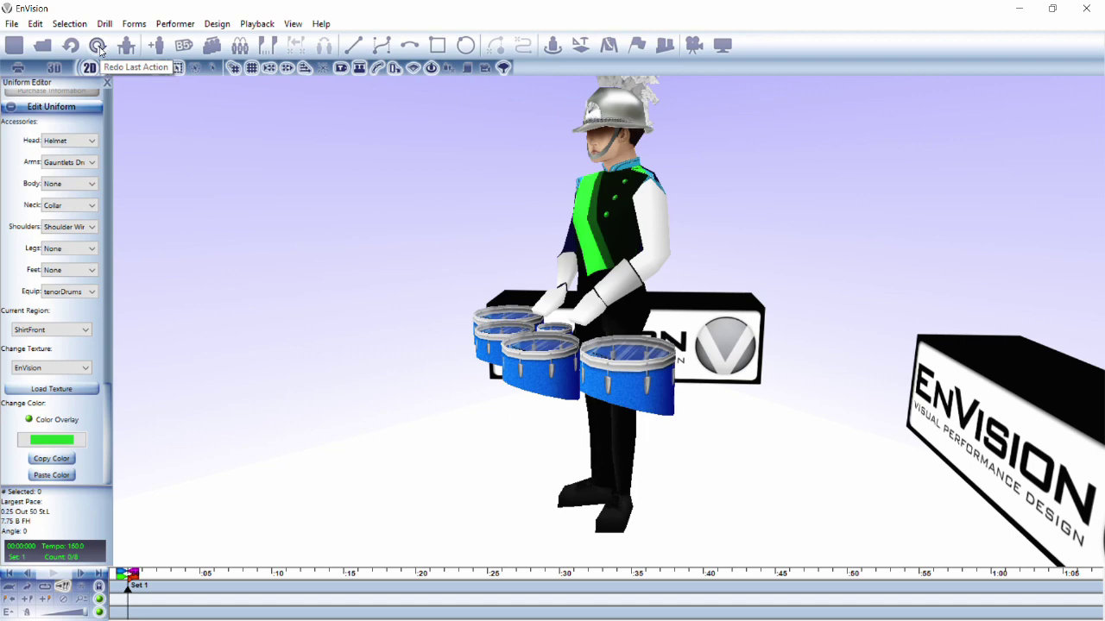
pyautogui.click(99, 48)
pyautogui.click(99, 47)
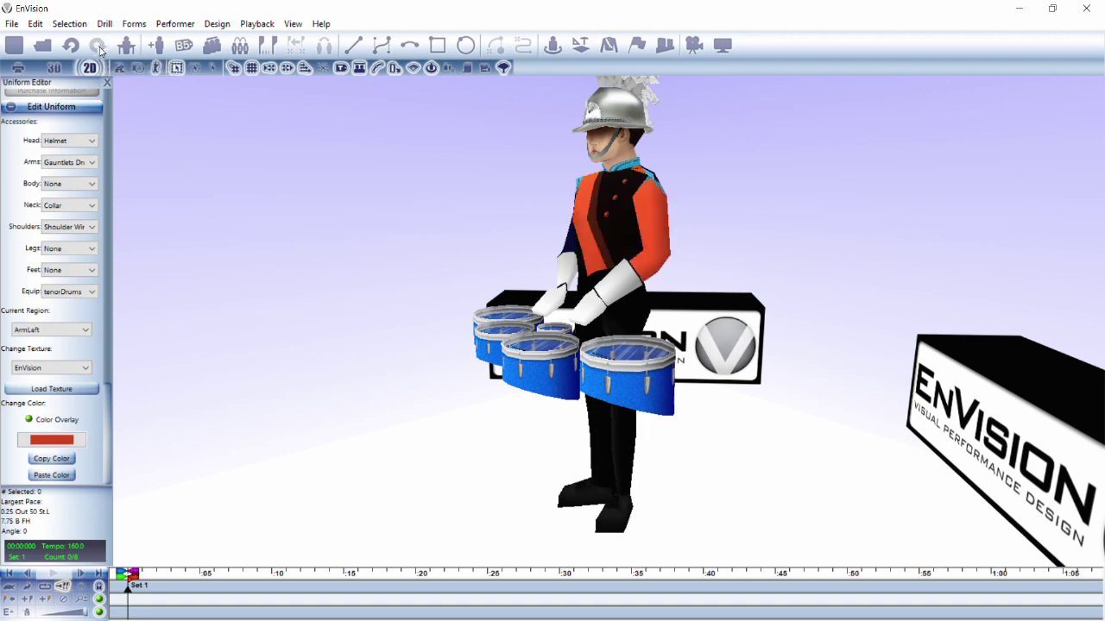
pyautogui.moveTo(208, 312)
pyautogui.mouseDown()
pyautogui.moveTo(308, 314)
pyautogui.moveTo(216, 311)
pyautogui.mouseUp()
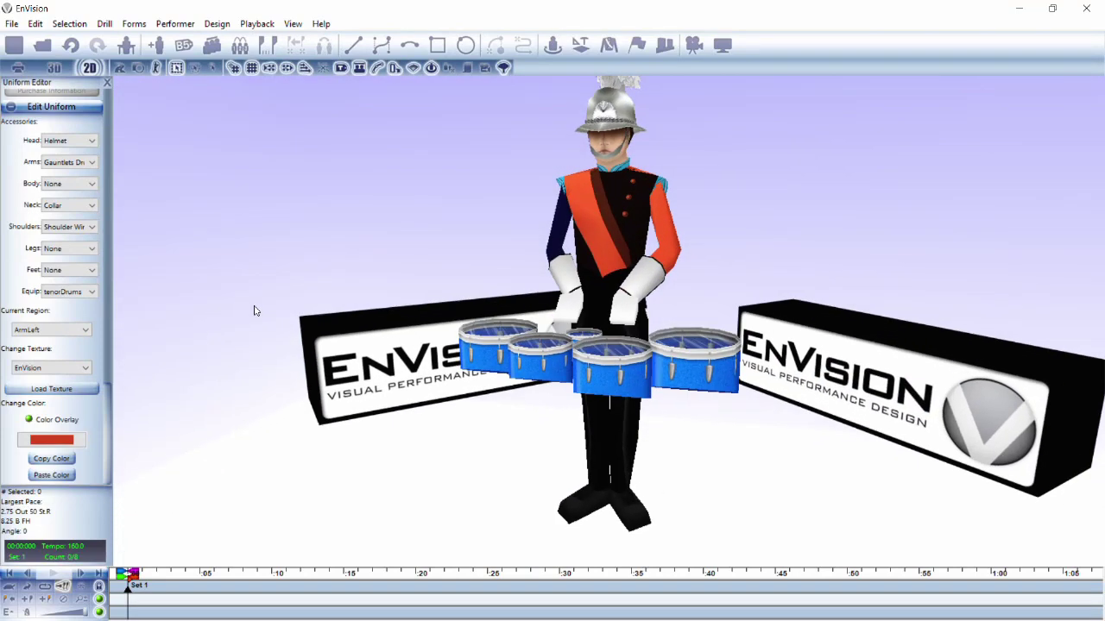
# Save the Test uniform from the General section of the Uniform Editor
pyautogui.scroll(7, 12, 143)
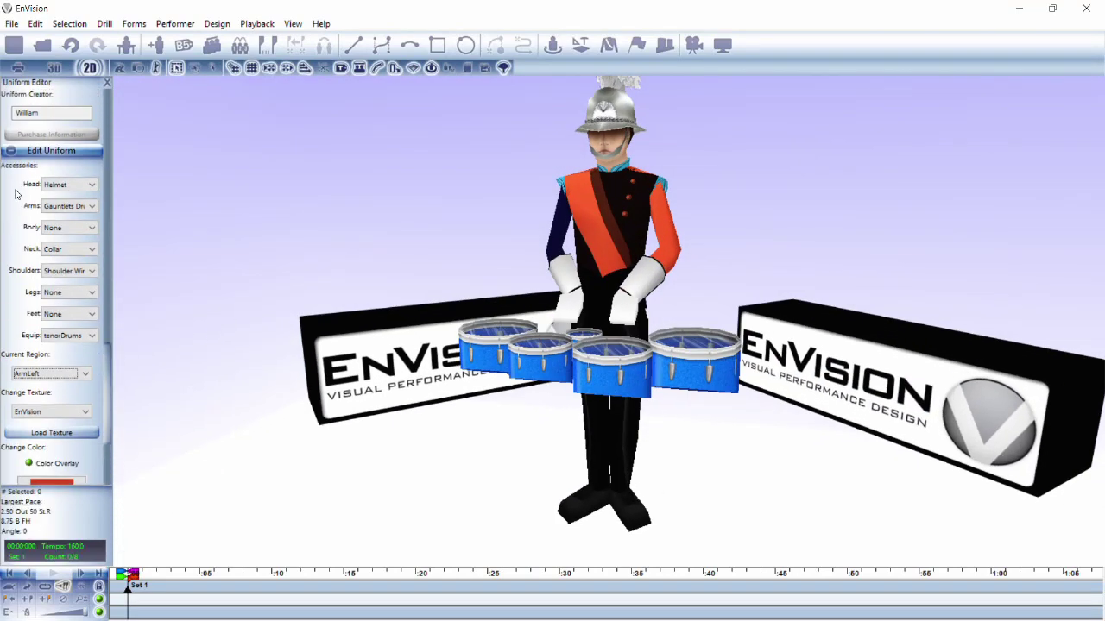
pyautogui.scroll(2, 90, 140)
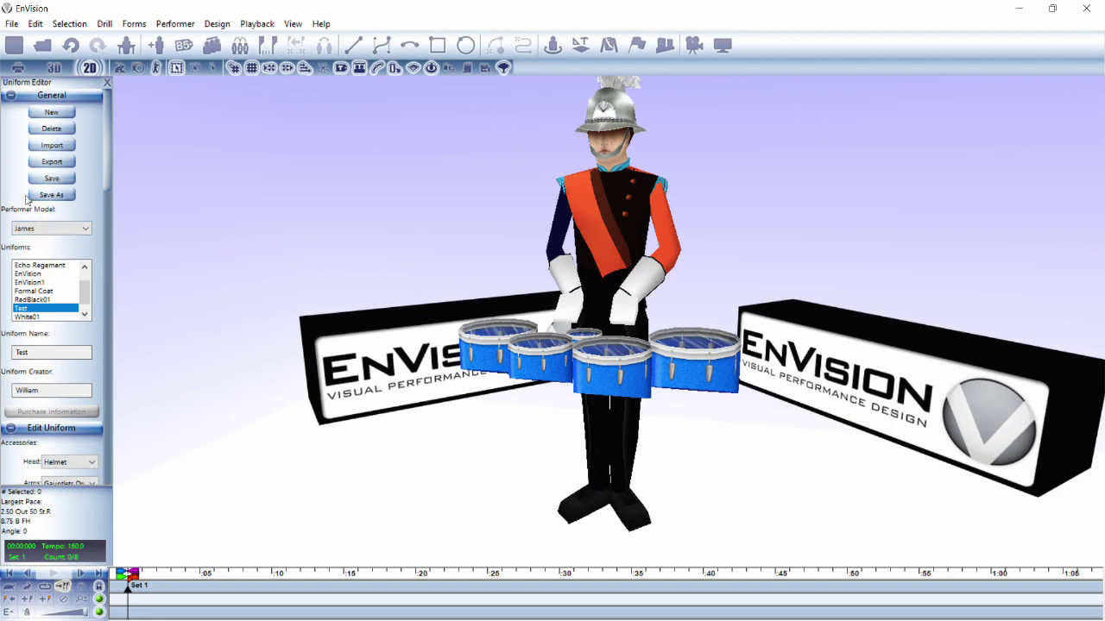
pyautogui.click(53, 177)
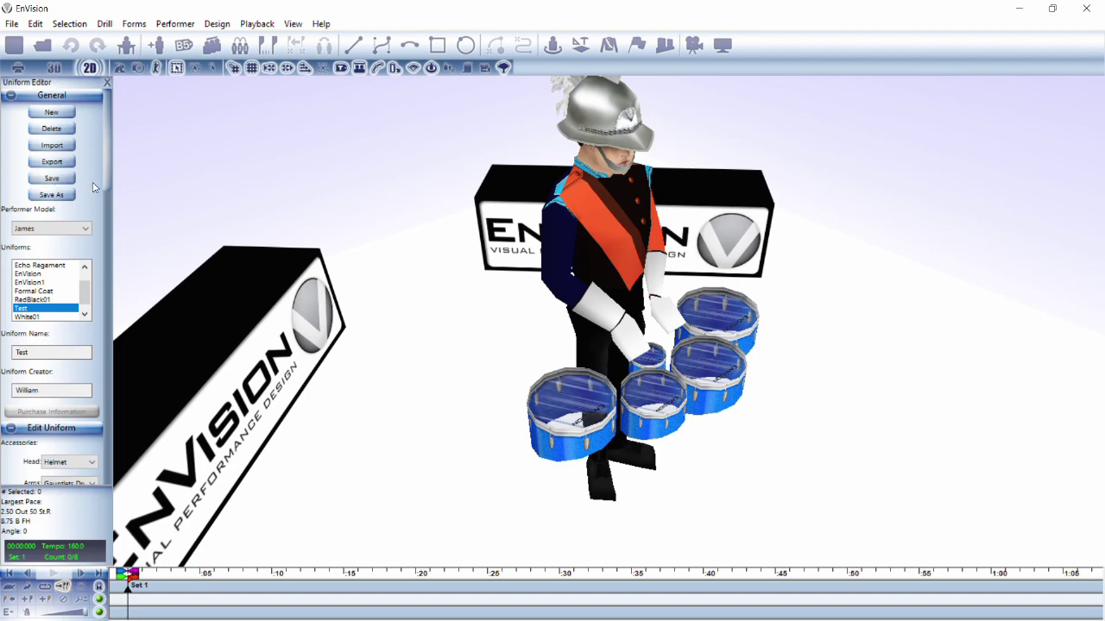
# Save As 'Test2' by appending 2 to the name, edit the creator field, and accept
pyautogui.click(54, 196)
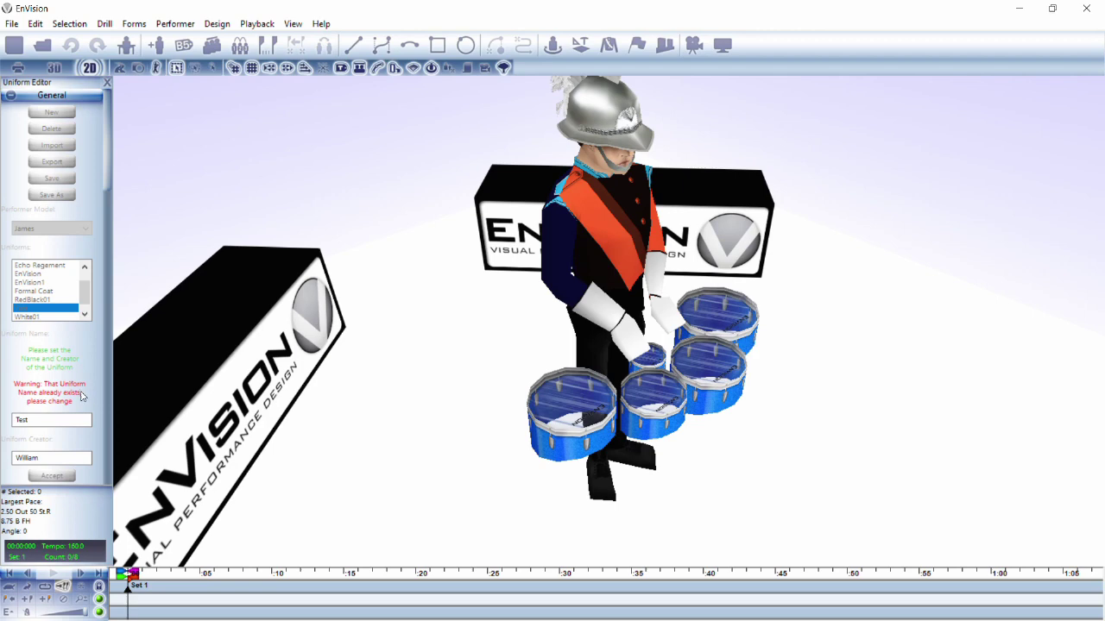
pyautogui.scroll(-3, 82, 397)
pyautogui.click(79, 269)
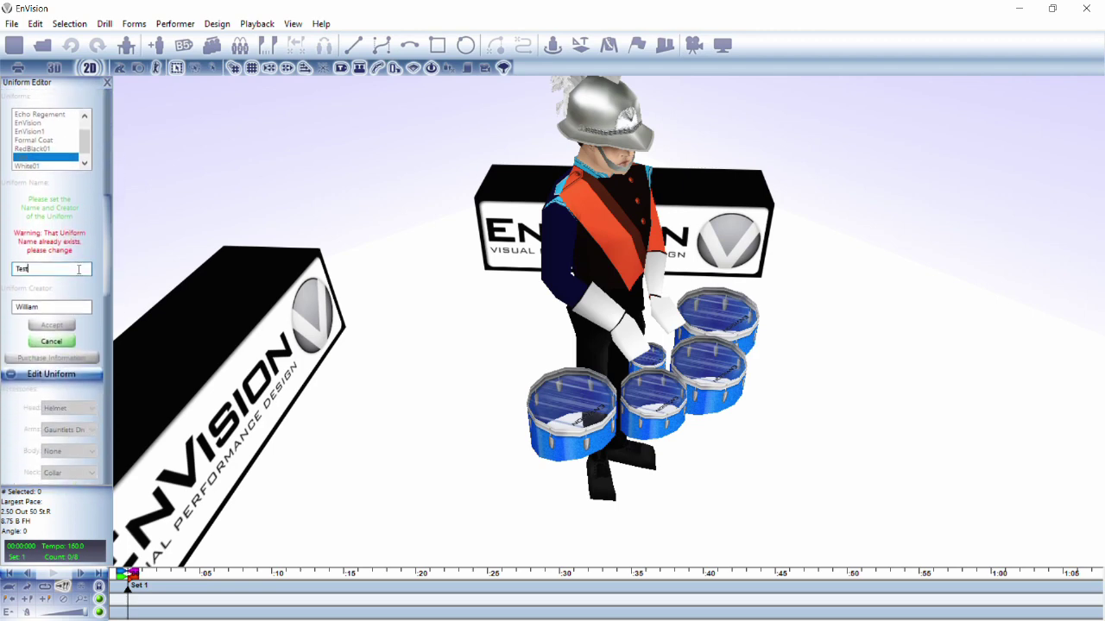
pyautogui.write('2')
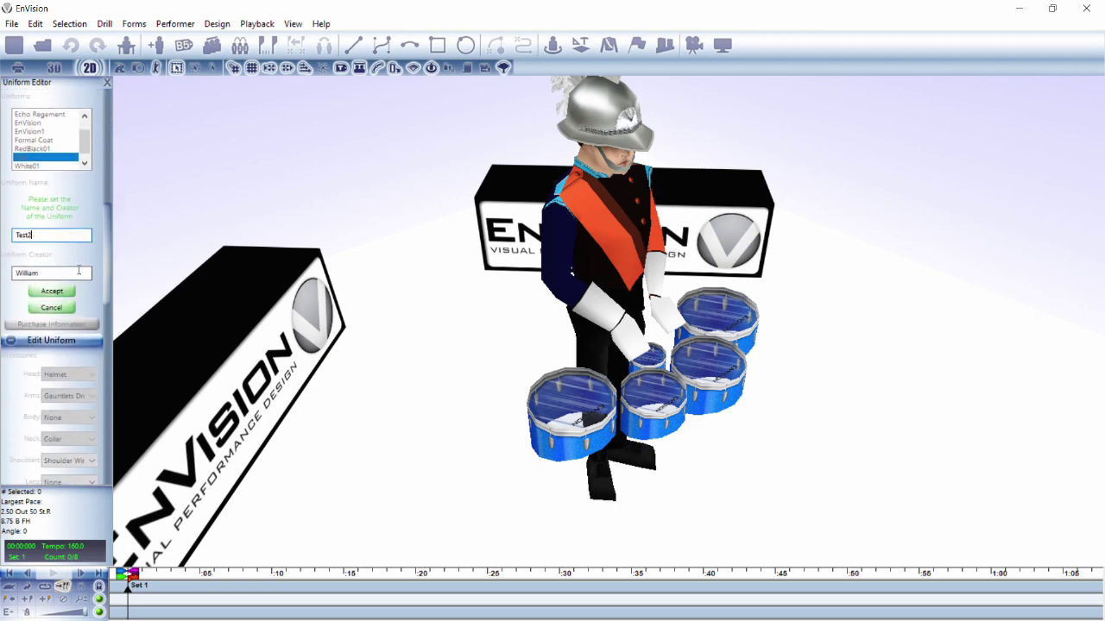
pyautogui.click(68, 272)
pyautogui.write('2')
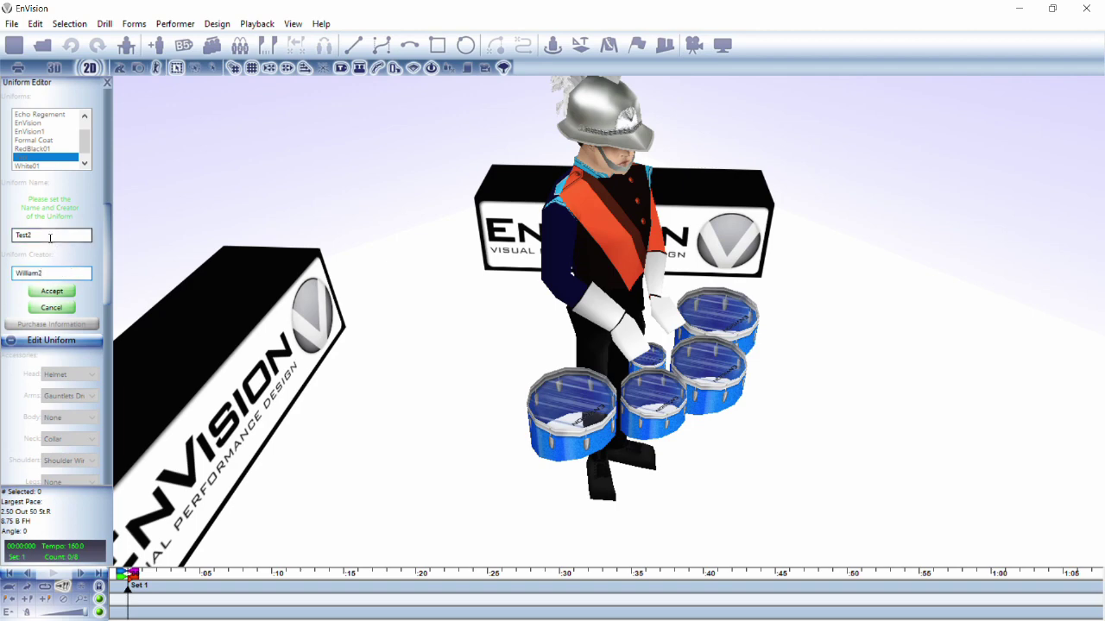
pyautogui.doubleClick(51, 235)
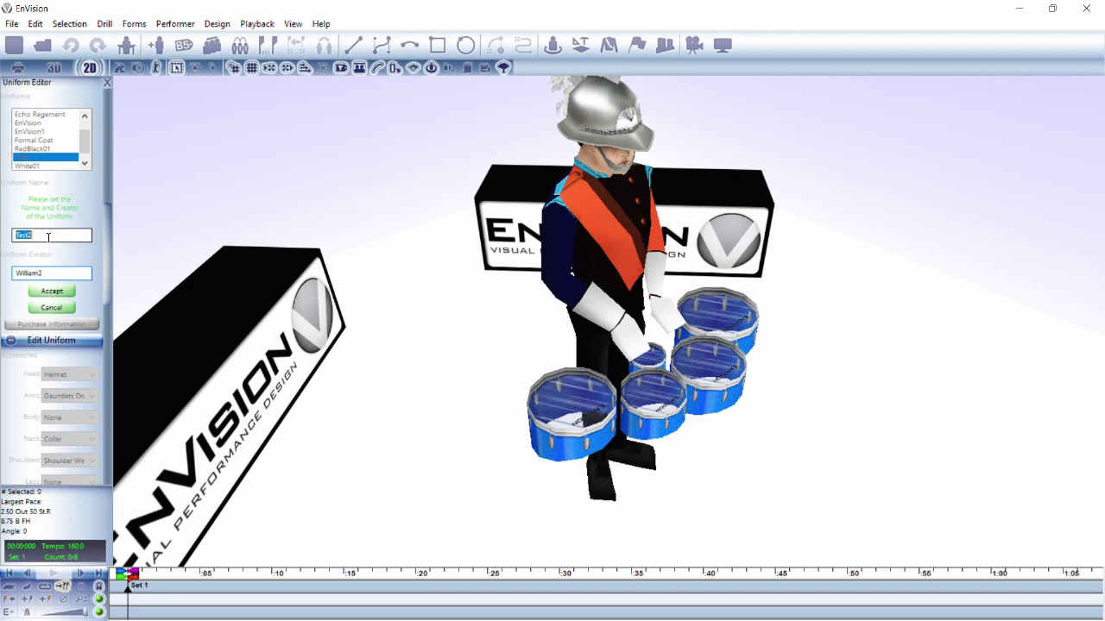
pyautogui.click(57, 287)
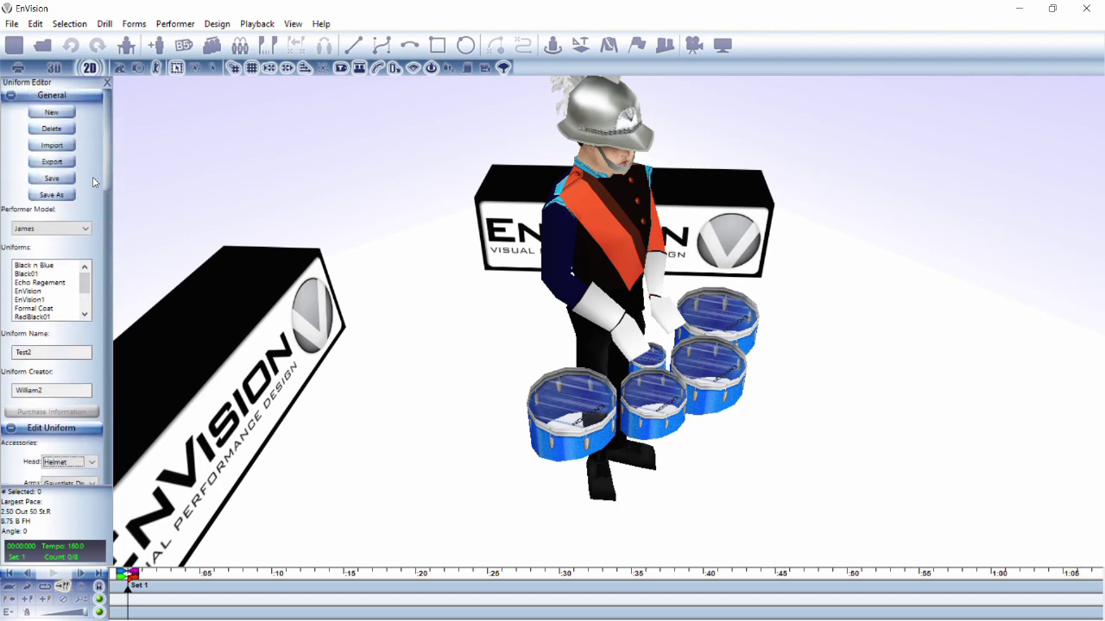
# Export the Test2 uniform as Test2.uniform, then reselect Test2 in the Uniforms list
pyautogui.click(52, 161)
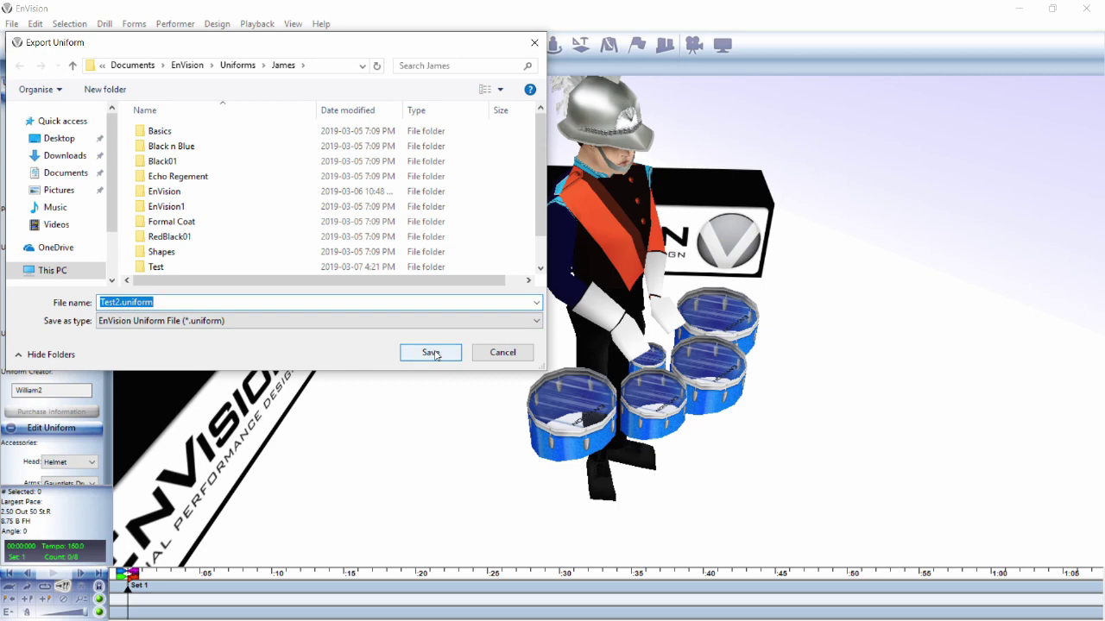
pyautogui.click(432, 356)
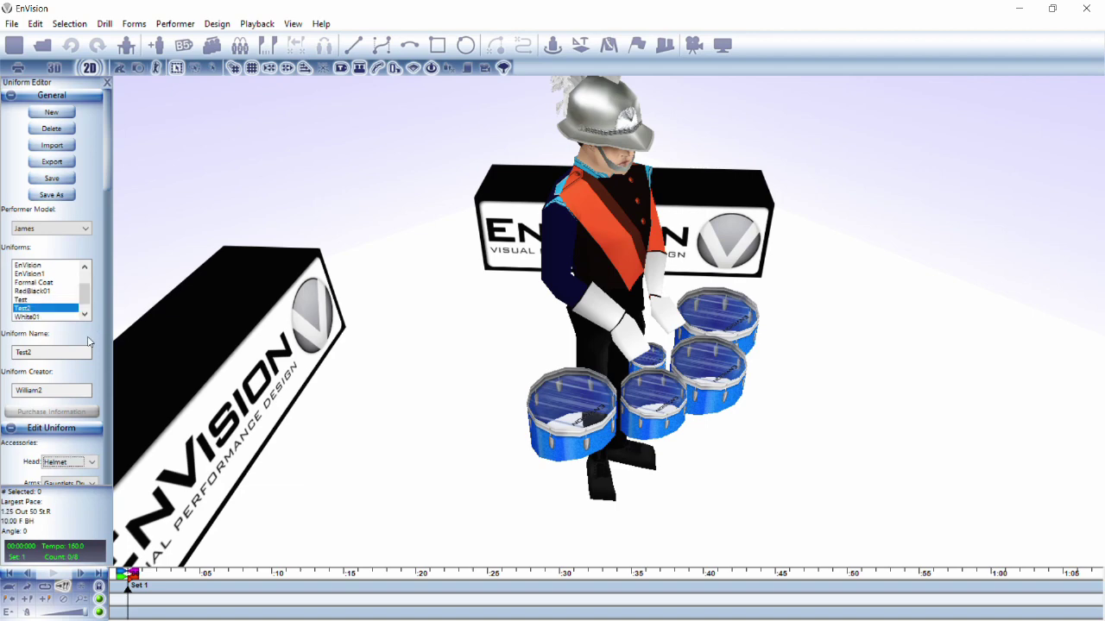
pyautogui.click(47, 299)
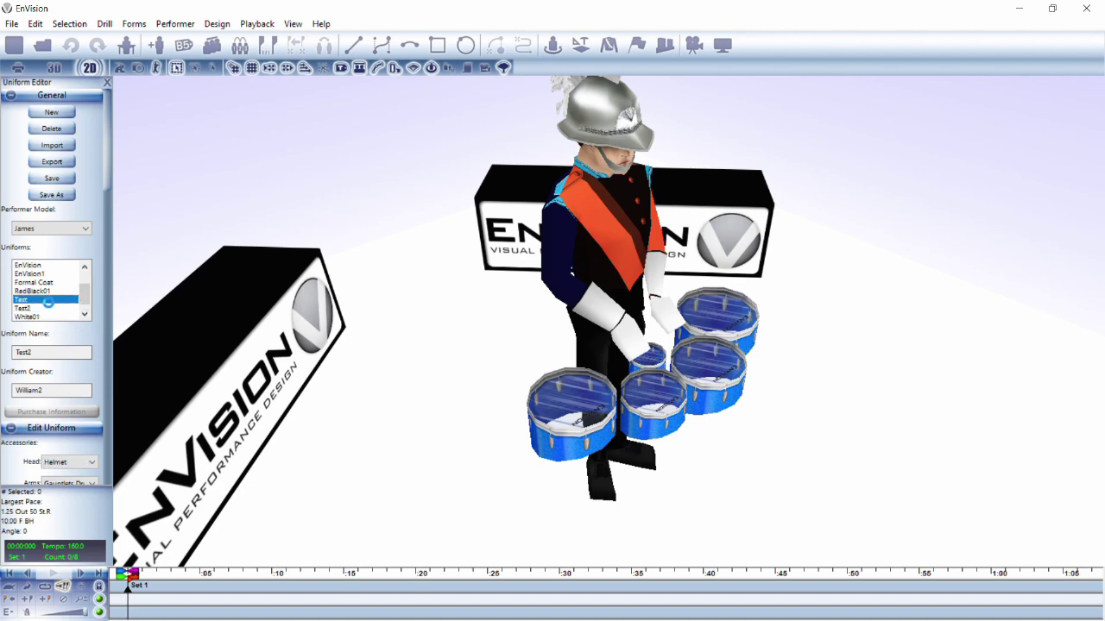
pyautogui.click(48, 308)
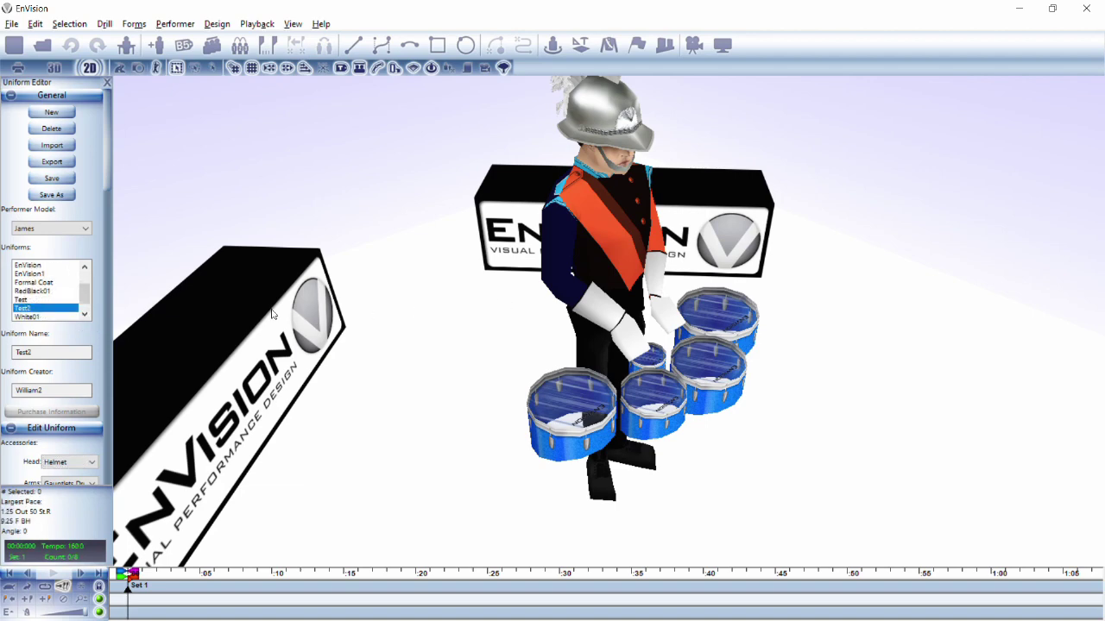
# Permanently delete Test2 and preview the remaining Test uniform on the performer
pyautogui.click(49, 130)
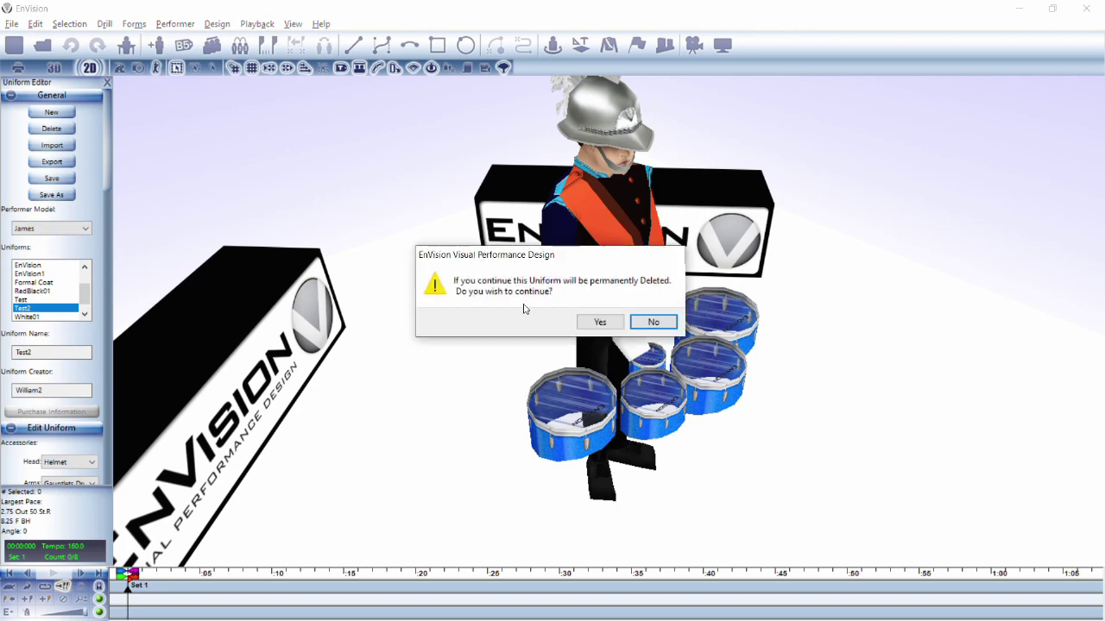
pyautogui.click(599, 323)
pyautogui.scroll(-3, 80, 312)
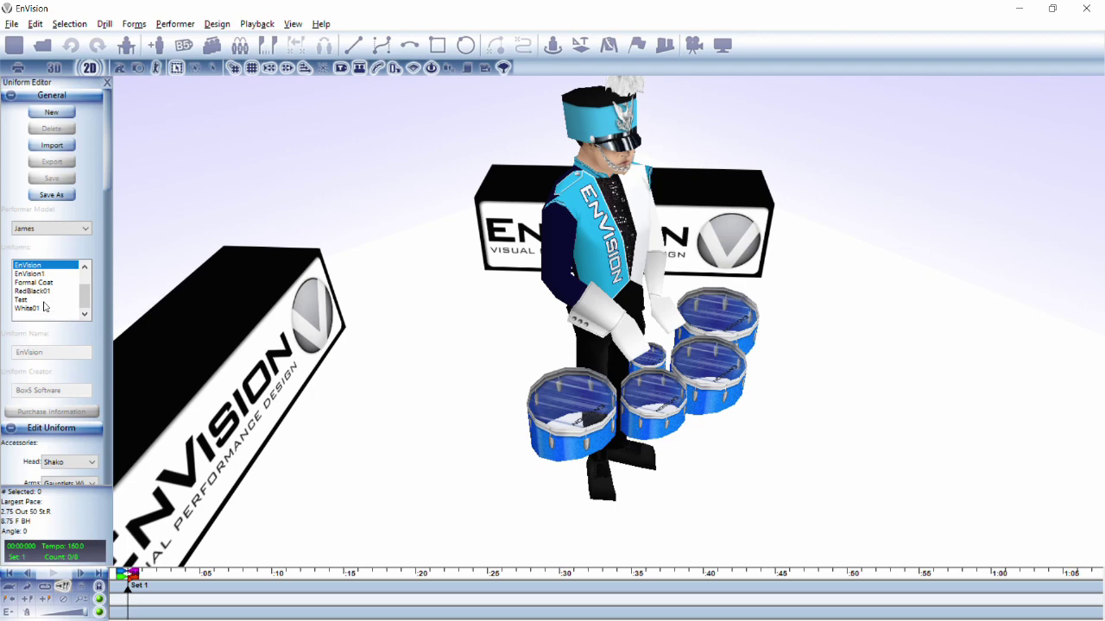
pyautogui.click(44, 301)
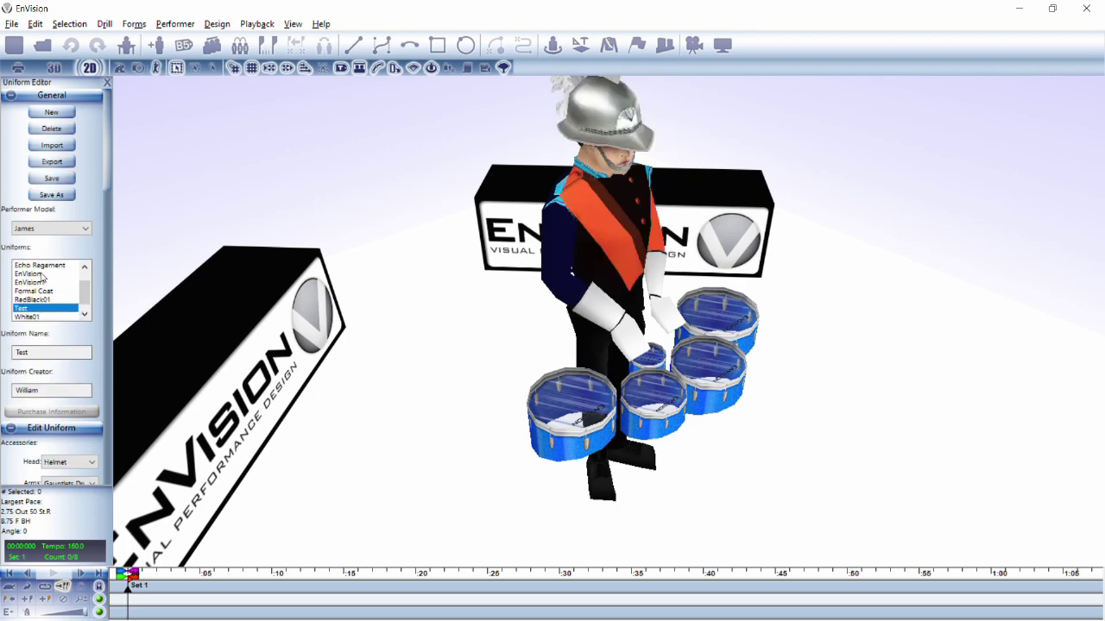
# Import Test2.uniform through the Choose a Uniform to Import dialog to restore Test2
pyautogui.click(43, 275)
pyautogui.click(52, 145)
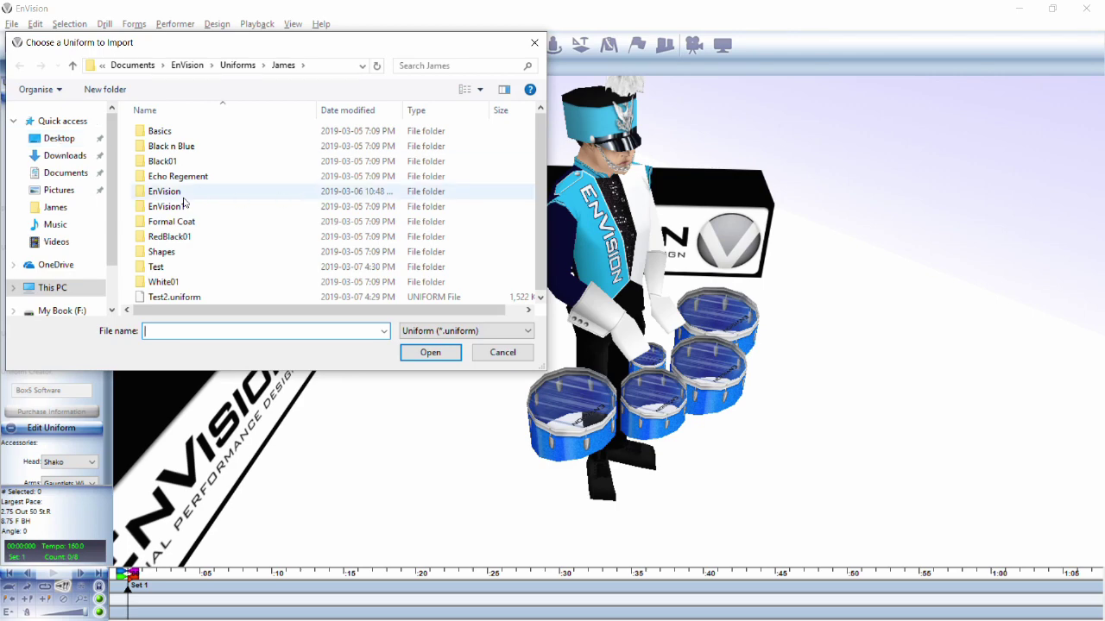
pyautogui.click(175, 297)
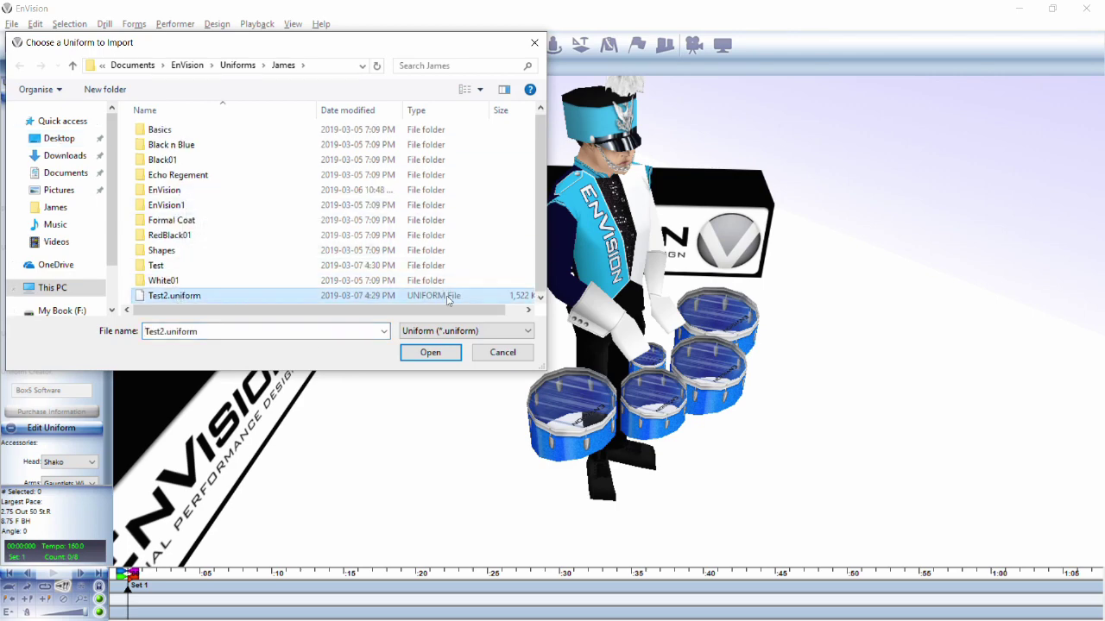
pyautogui.click(422, 353)
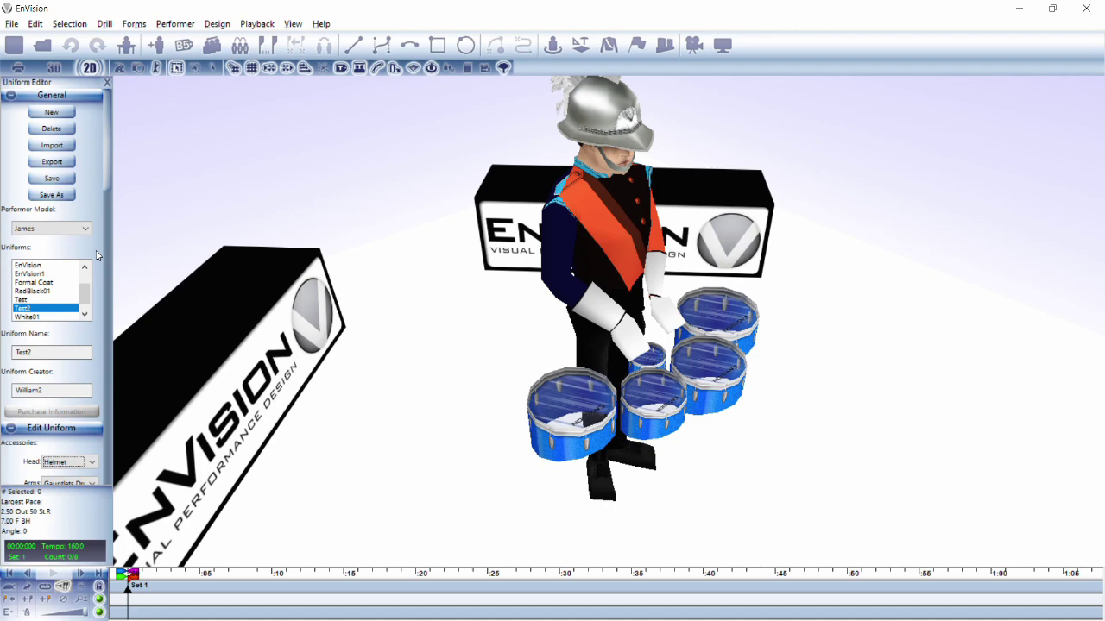
# Close the Uniform Editor, select all 16 performers and open the Performer Editor
pyautogui.click(107, 82)
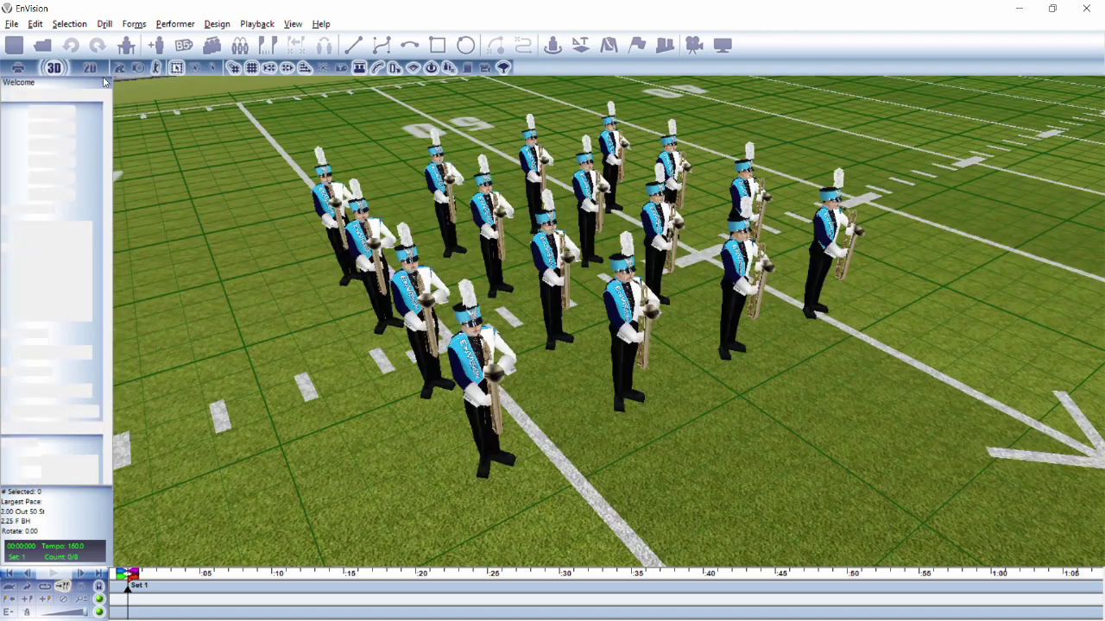
pyautogui.hotkey('ctrl', 'a')
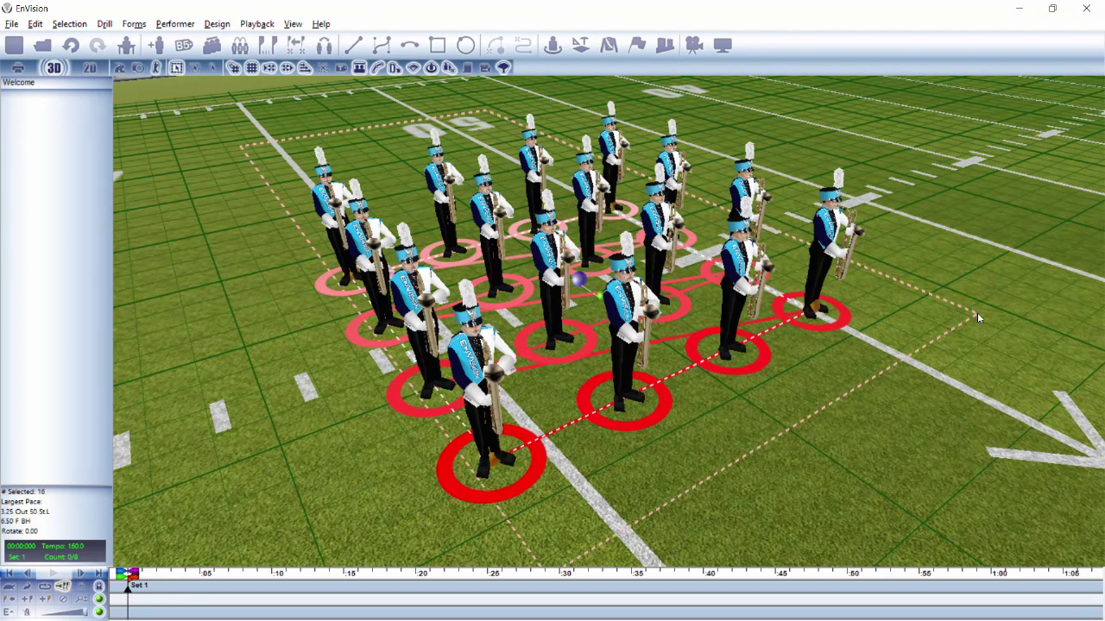
pyautogui.click(176, 24)
pyautogui.click(183, 40)
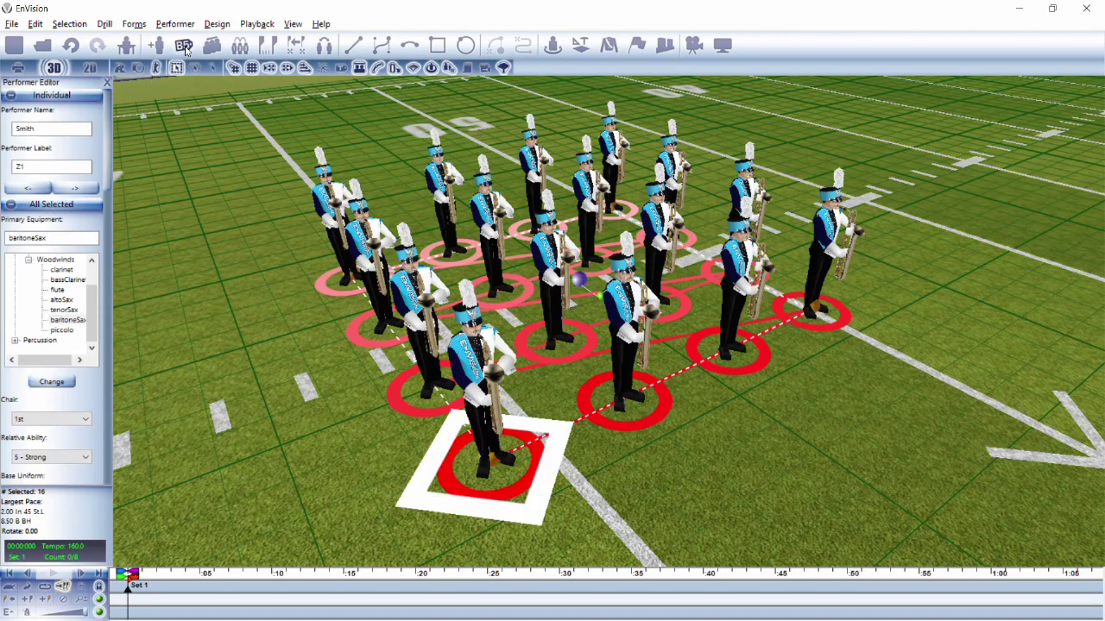
# Set the base uniform to Test2, revert to EnVision, then open Performance Detail's Change Uniform list
pyautogui.scroll(-3, 60, 221)
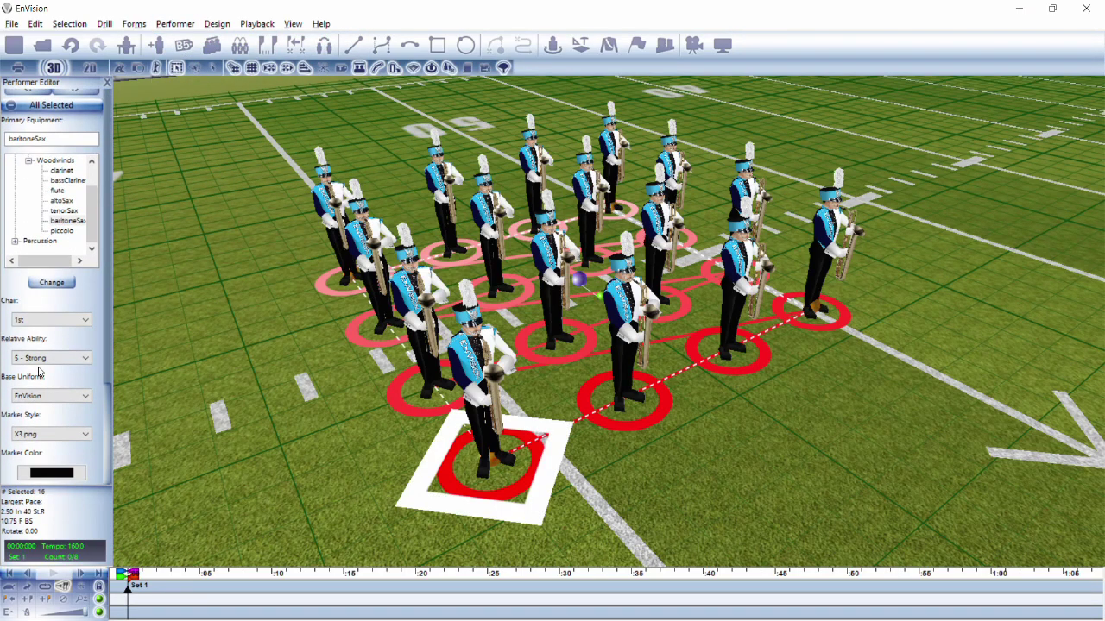
pyautogui.click(60, 396)
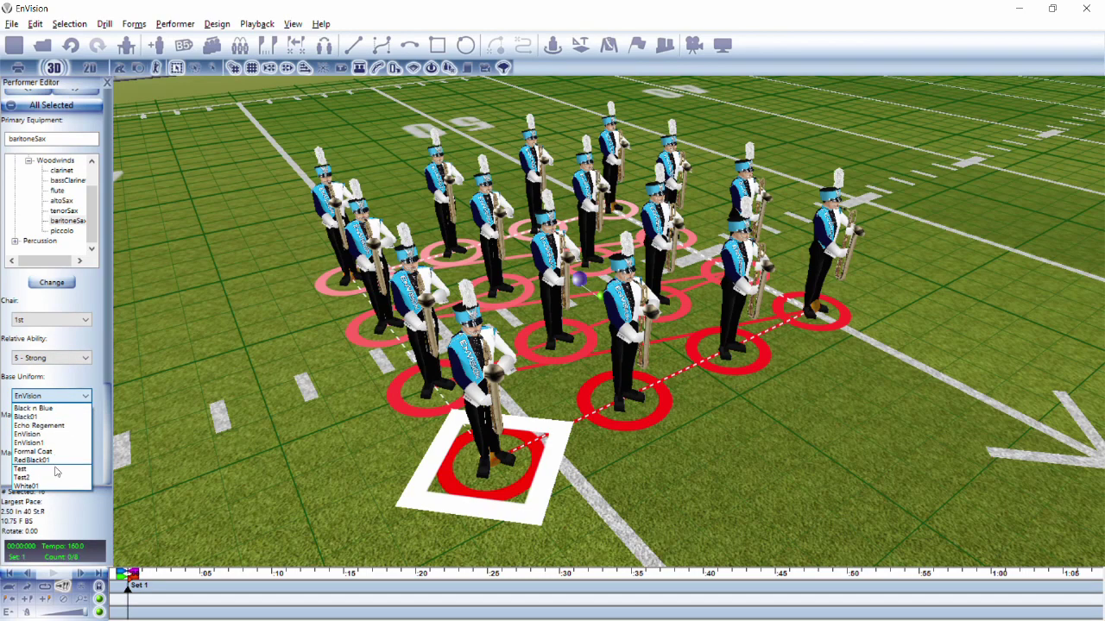
pyautogui.click(61, 477)
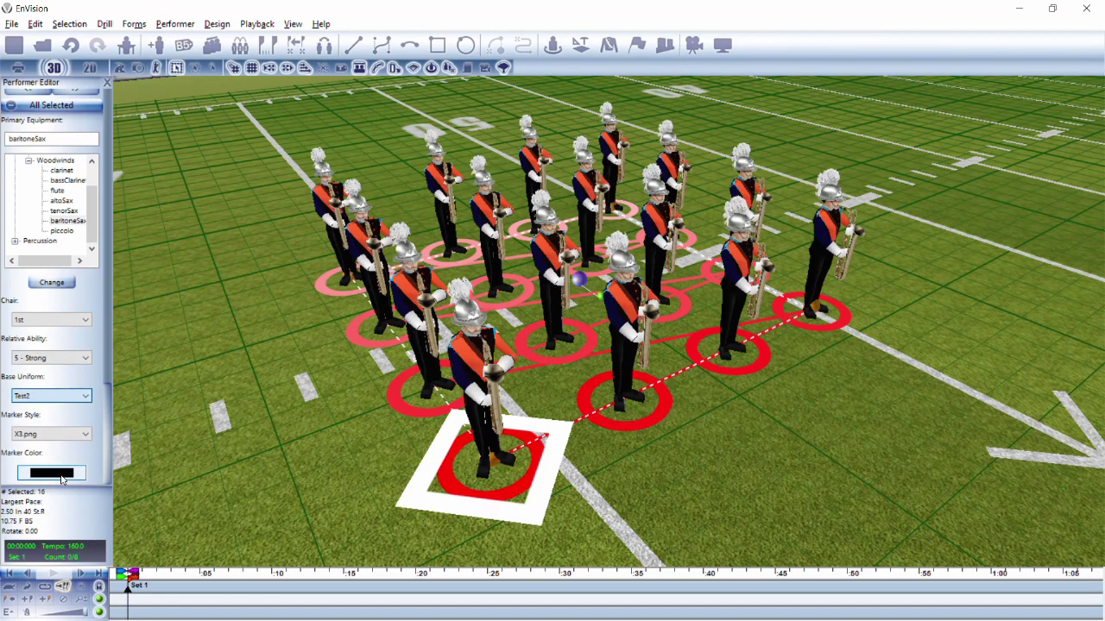
pyautogui.click(47, 396)
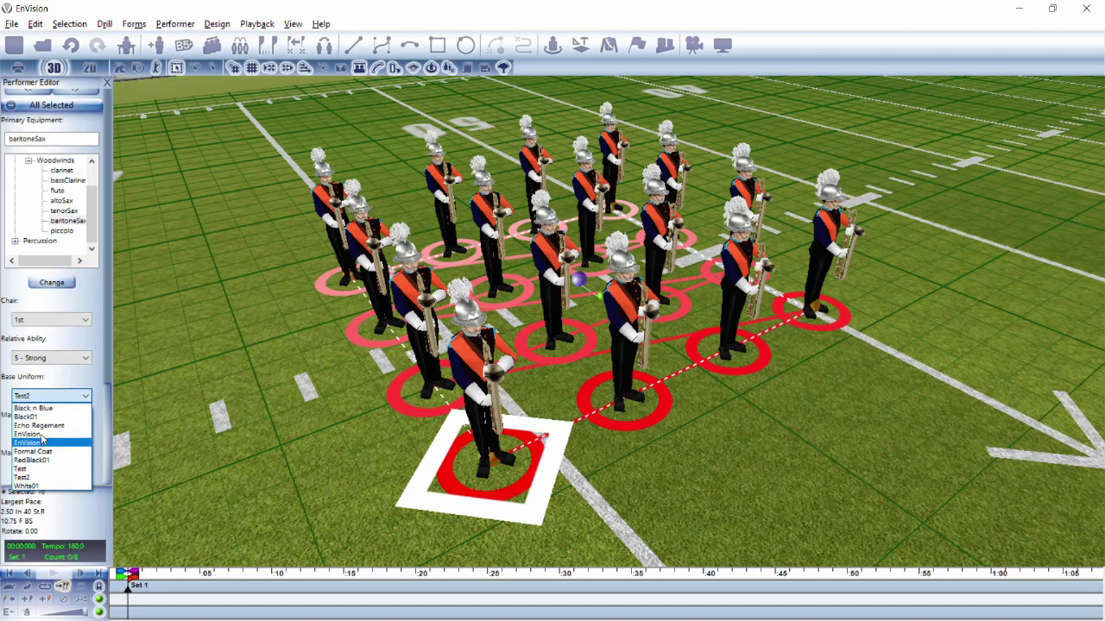
pyautogui.click(43, 434)
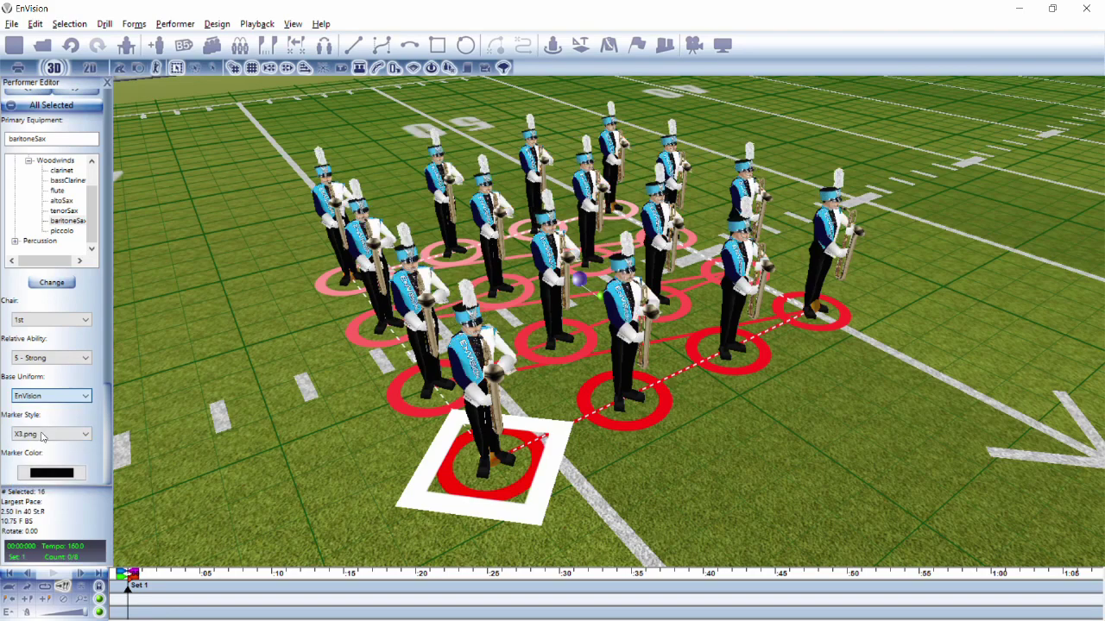
pyautogui.click(552, 46)
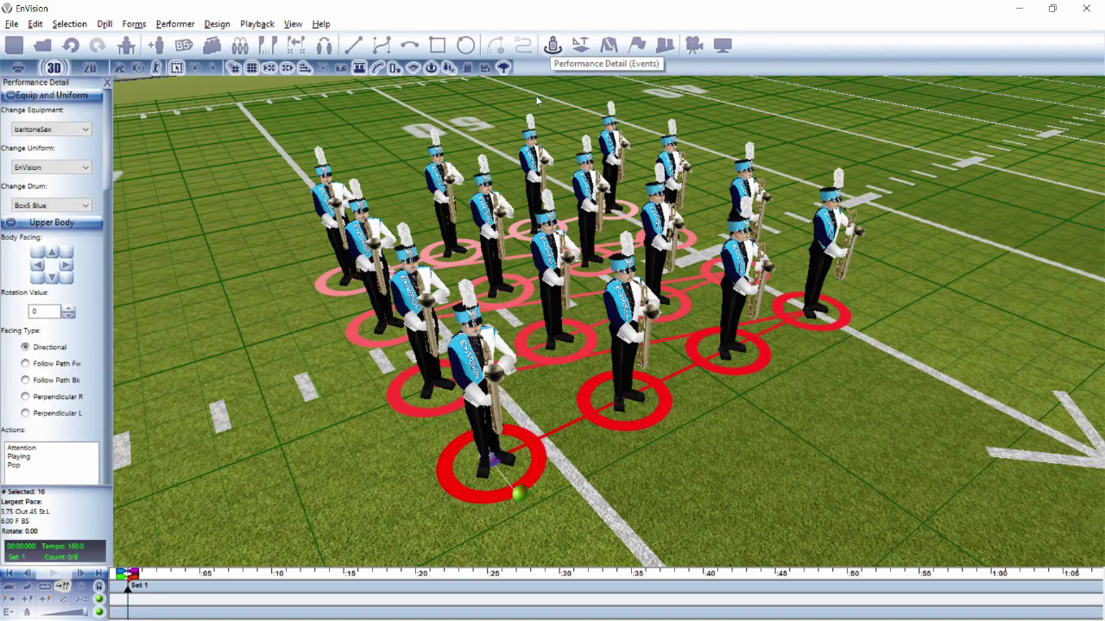
pyautogui.click(75, 172)
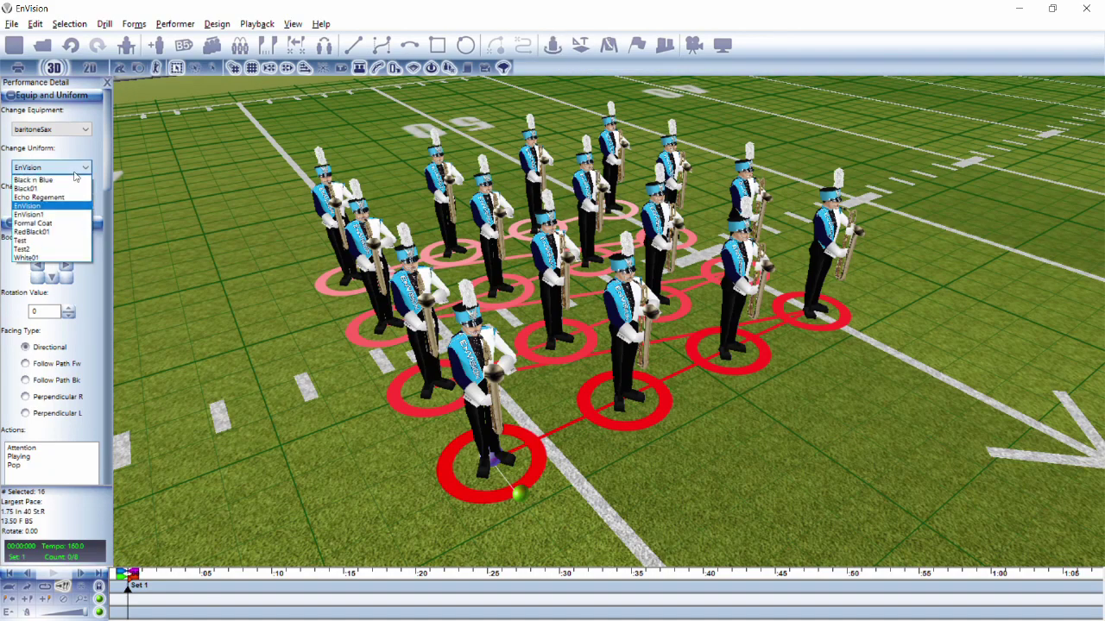